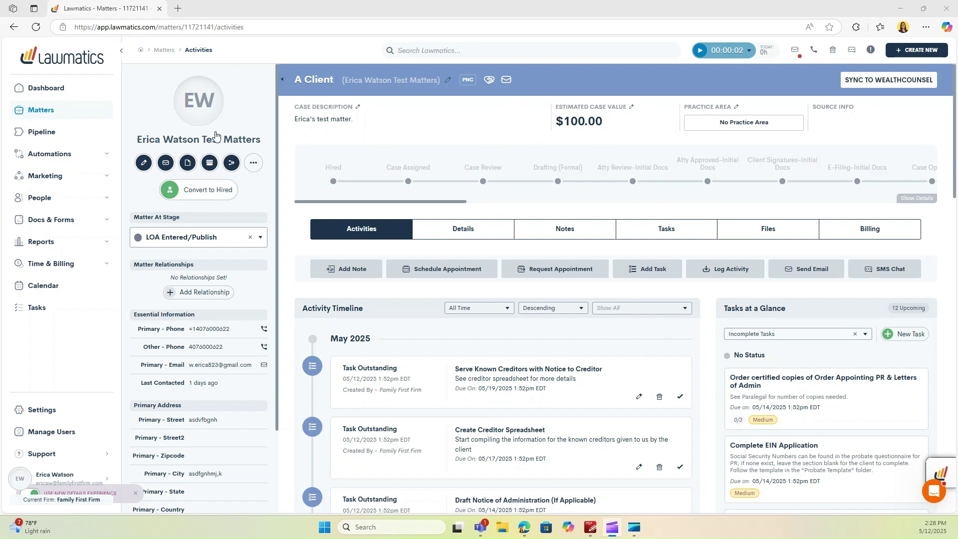
- Upload Purchase_Request_Form from the Desktop as a one-off document to send from the matter
left_click(187, 164)
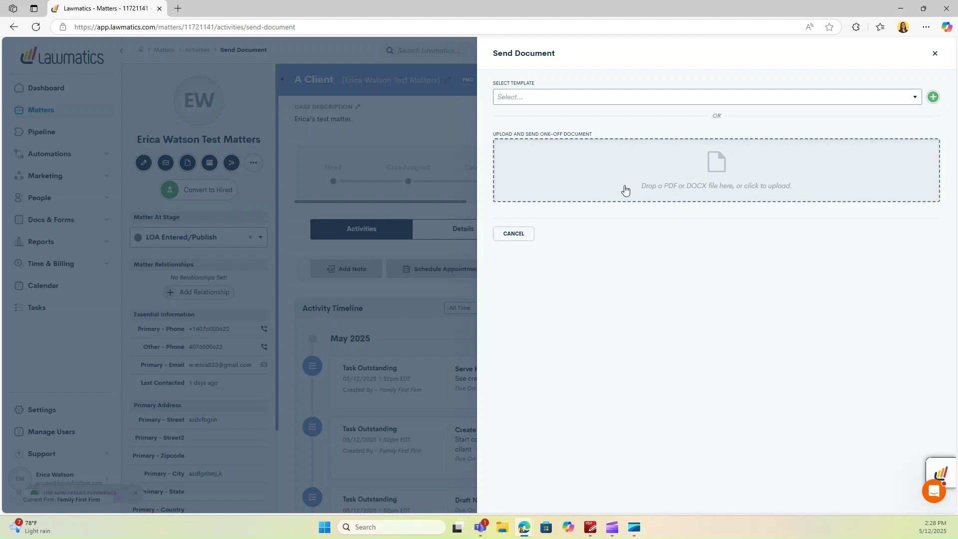
left_click(579, 176)
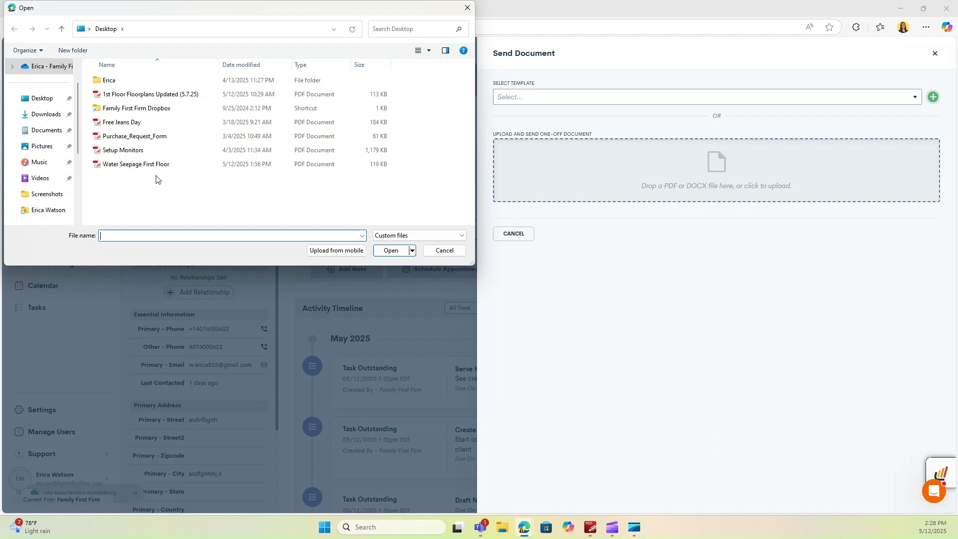
left_click(145, 136)
left_click(379, 253)
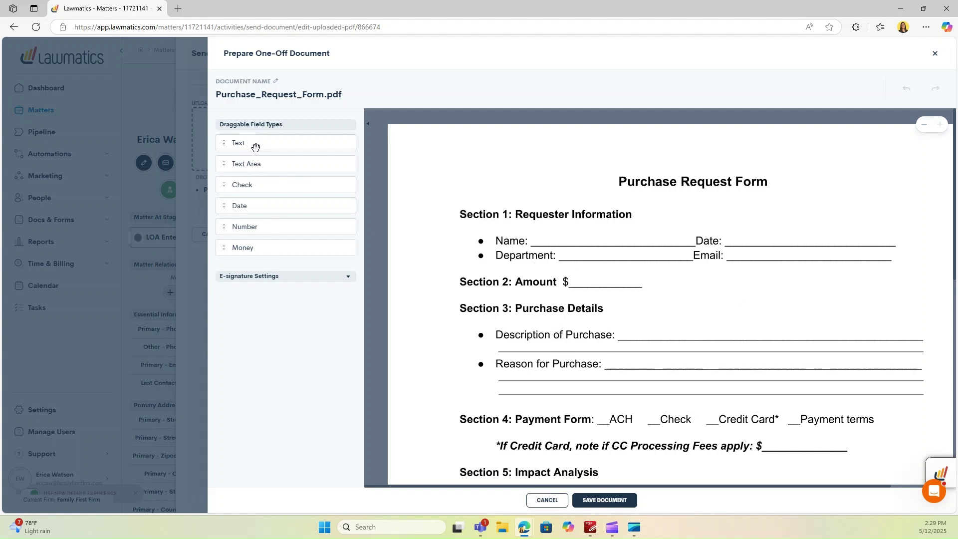
- Add a text field spanning the Name line, merged from the matter's Full Name contact field
left_click_drag(235, 143, 555, 238)
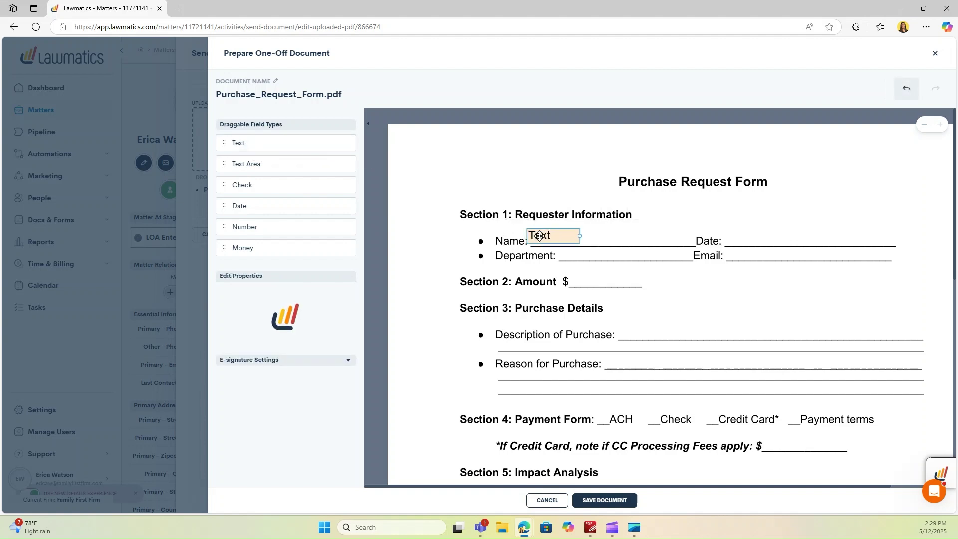
left_click_drag(584, 242, 690, 238)
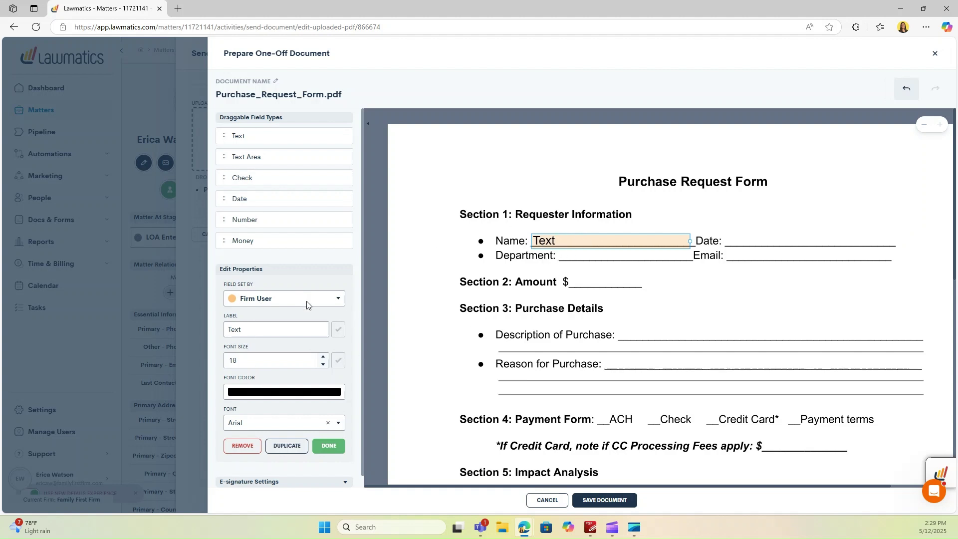
left_click(326, 300)
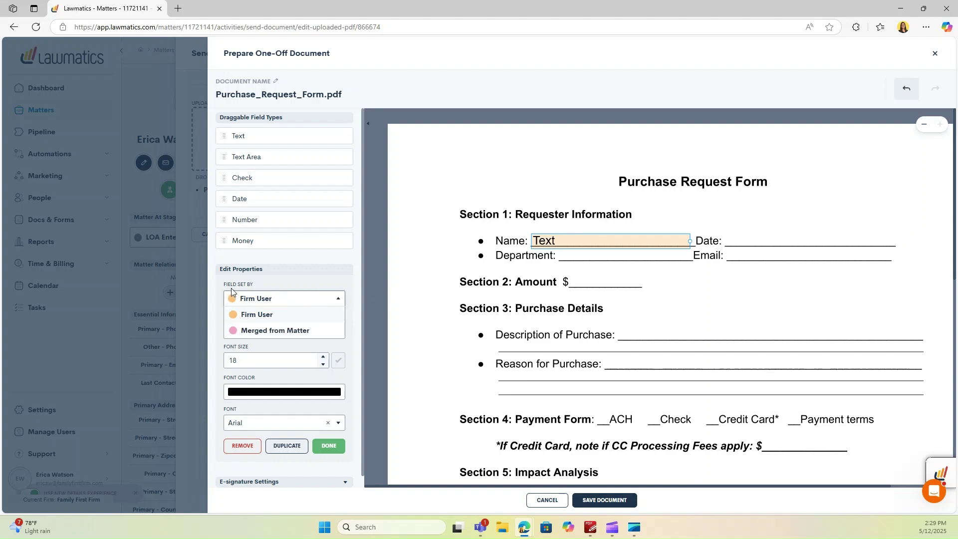
left_click(302, 331)
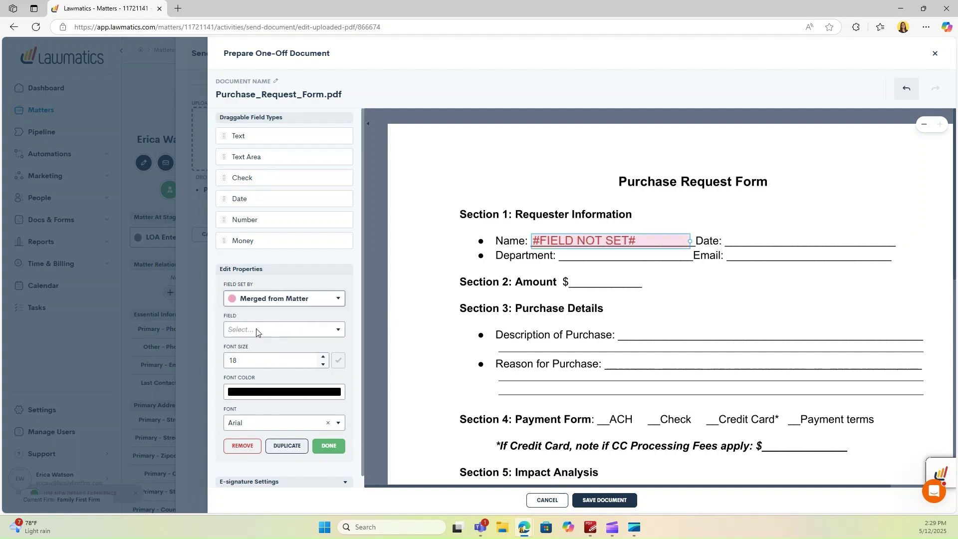
left_click(258, 333)
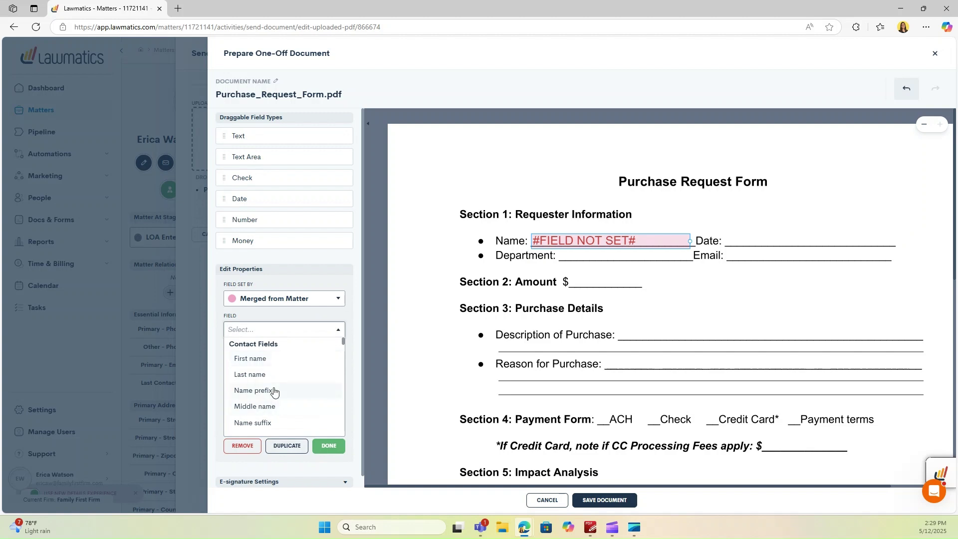
type("full na")
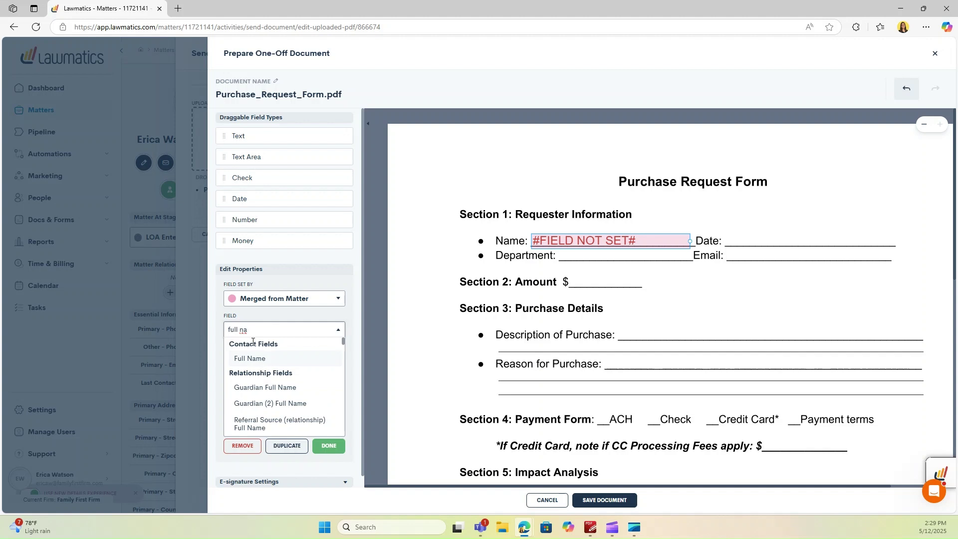
scroll(270, 379, "down", 3)
scroll(274, 384, "up", 3)
left_click(250, 358)
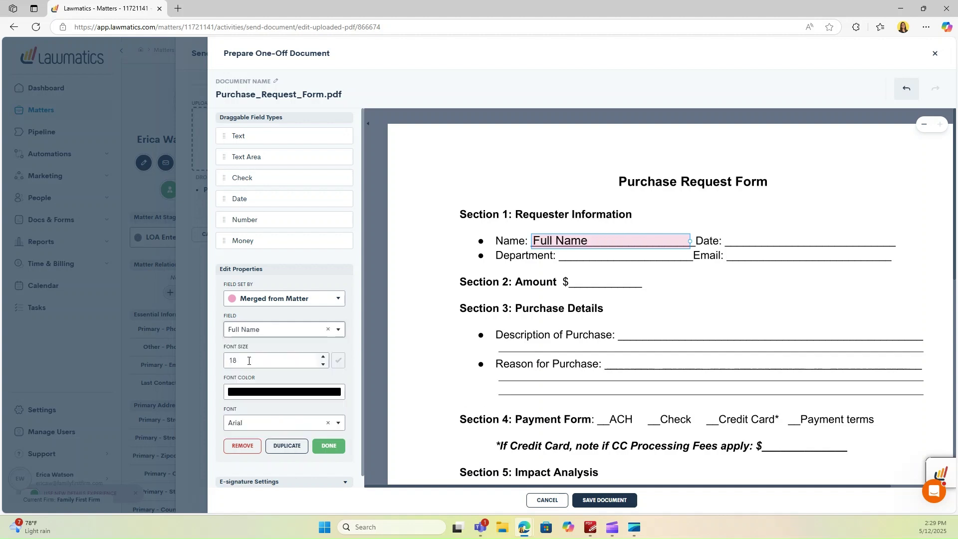
left_click(330, 446)
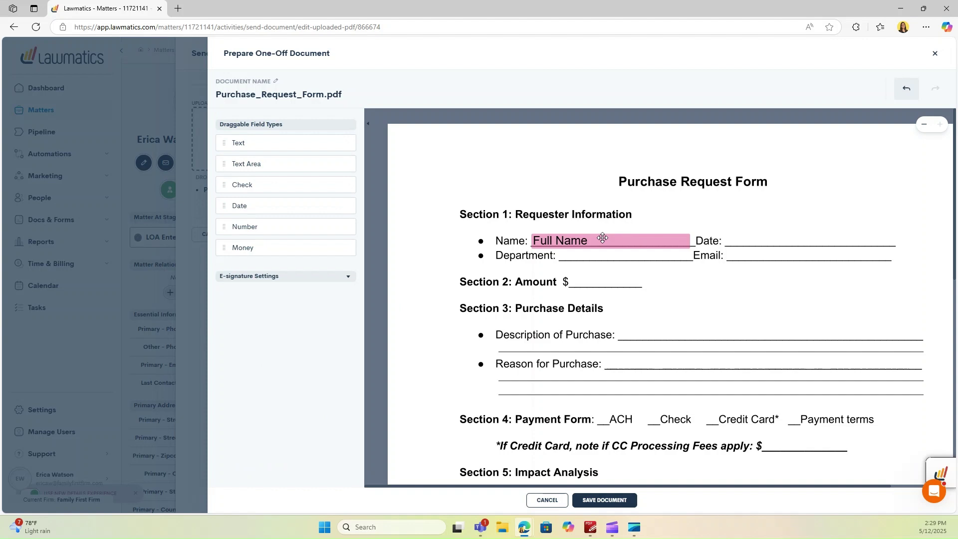
- Add a text field across the Department line, set by Firm User and labelled Department
left_click_drag(251, 143, 577, 256)
left_click_drag(714, 255, 693, 256)
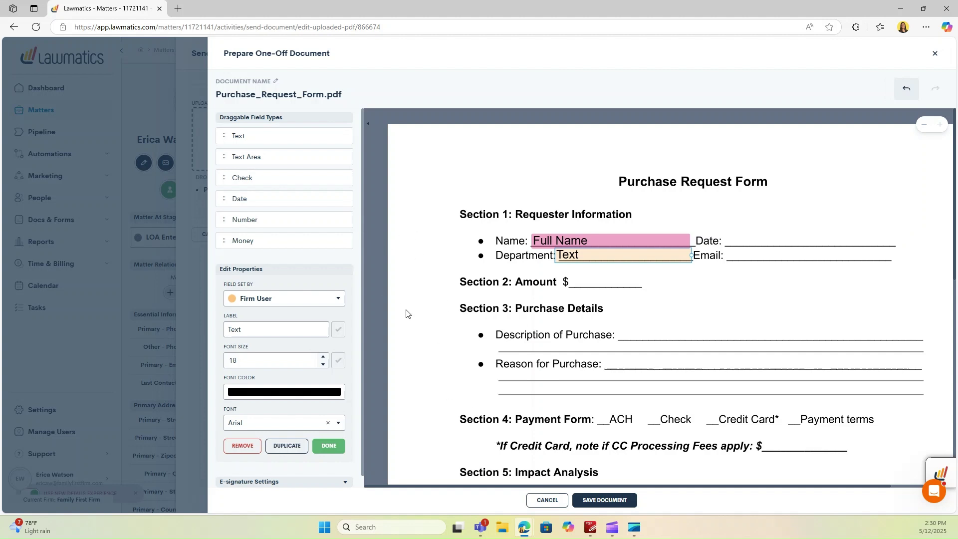
left_click(282, 301)
left_click(304, 299)
left_click_drag(255, 330, 222, 334)
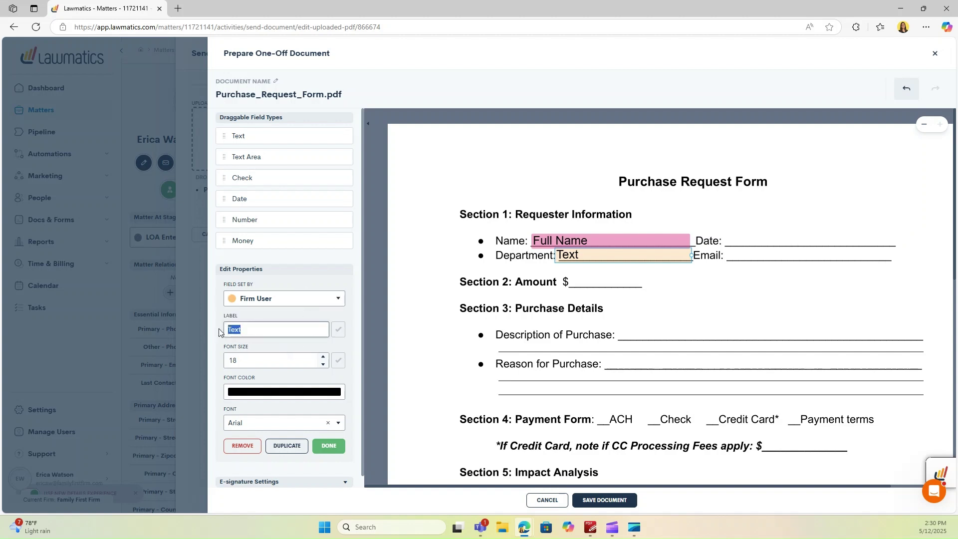
type("Department")
left_click(336, 329)
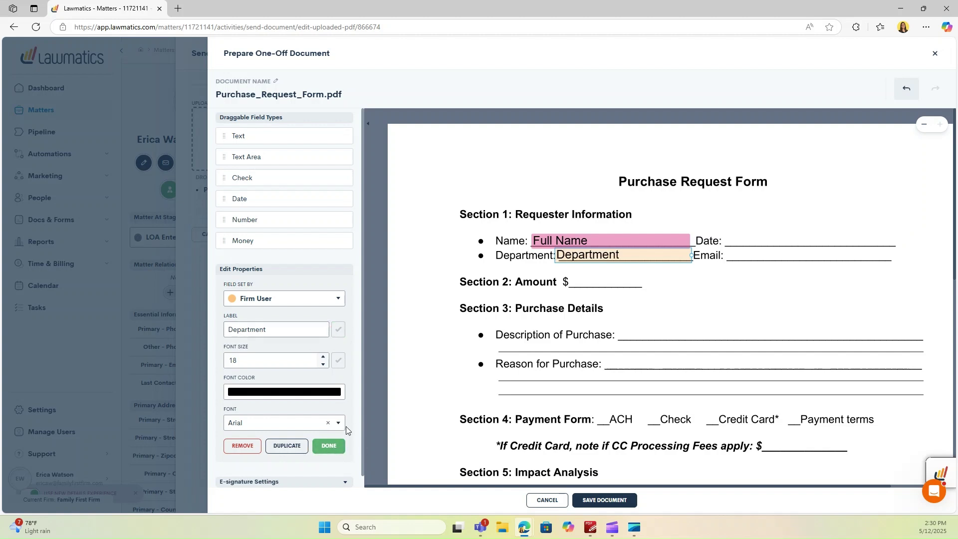
- Duplicate the Department field onto the Description of Purchase line and label the copy Purchase
left_click(287, 446)
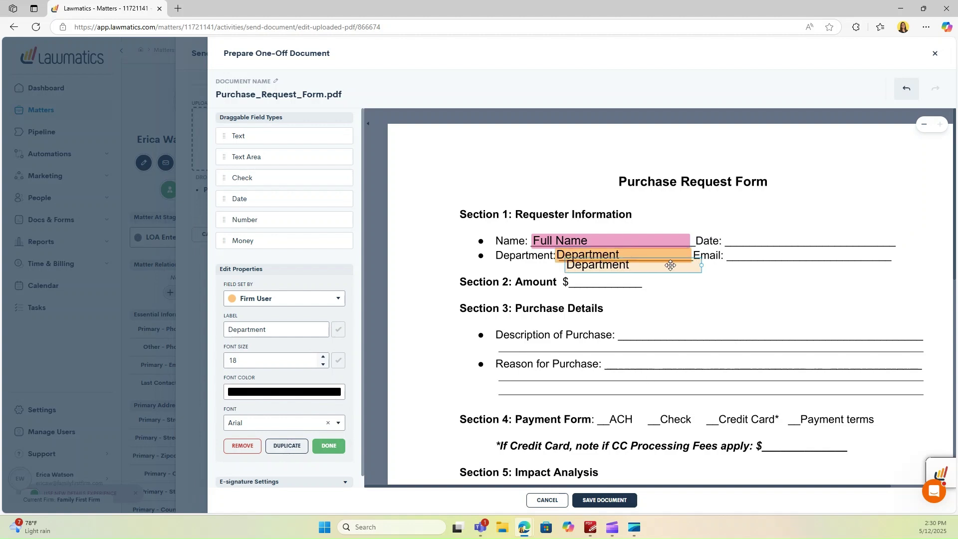
left_click_drag(661, 265, 713, 335)
left_click_drag(277, 330, 222, 332)
type("Purchase")
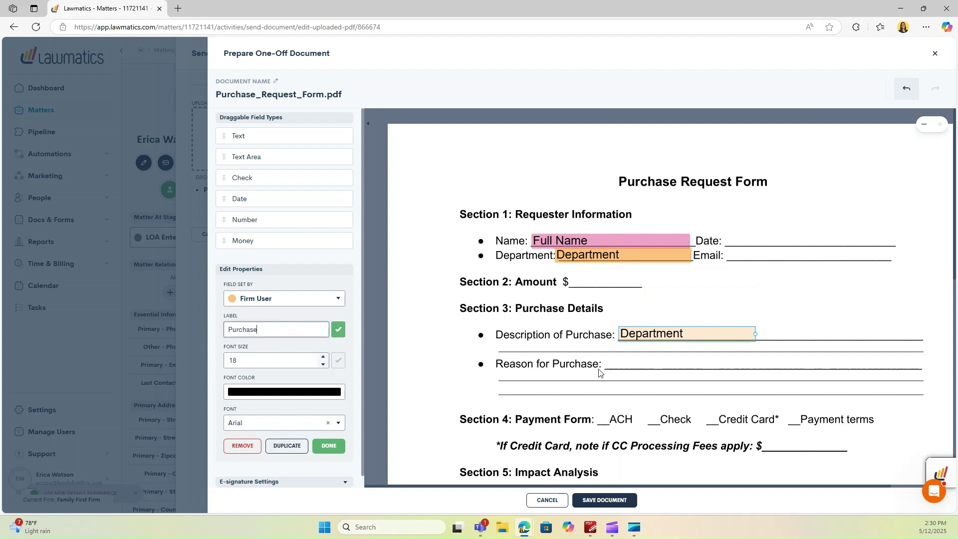
left_click(339, 330)
left_click(329, 445)
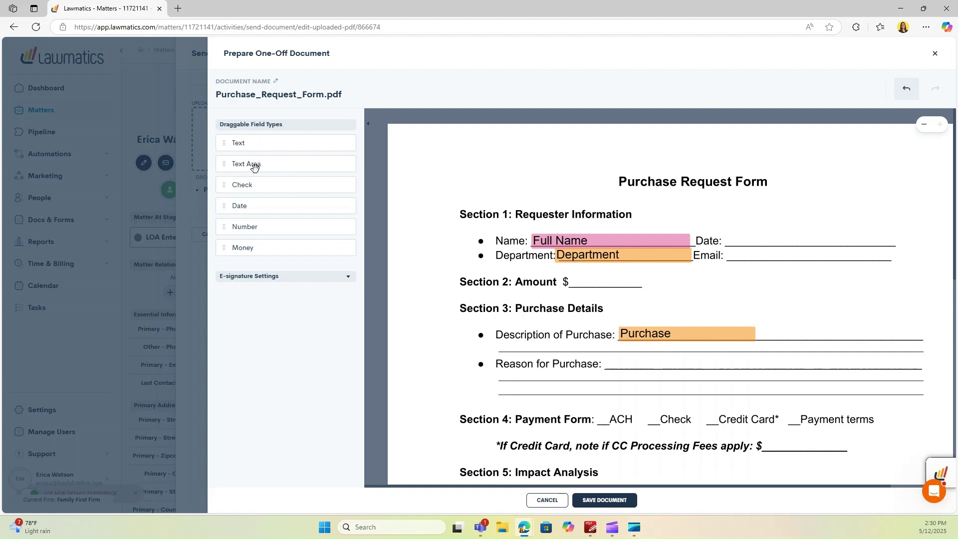
- Place a wide text area field over the blank lines under Reason for Purchase
left_click_drag(233, 165, 879, 394)
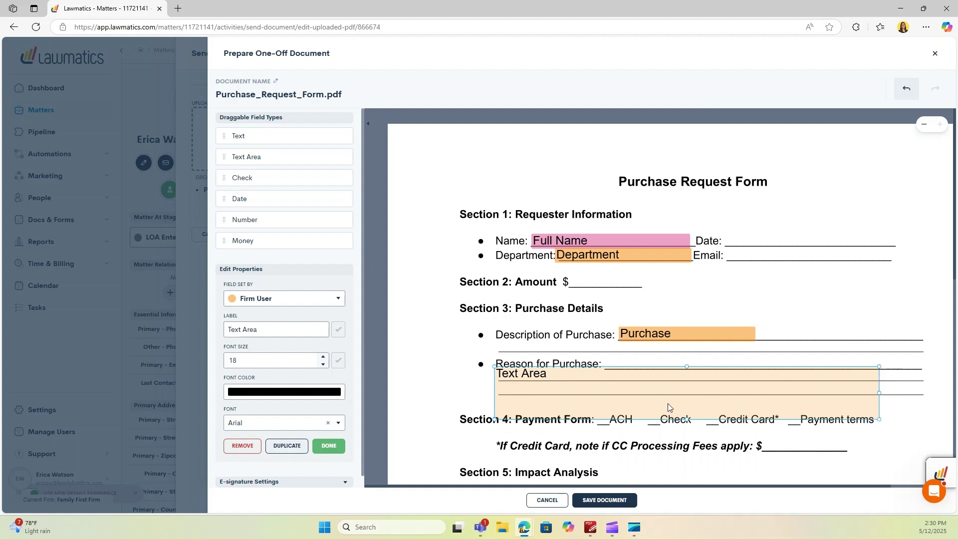
left_click(747, 424)
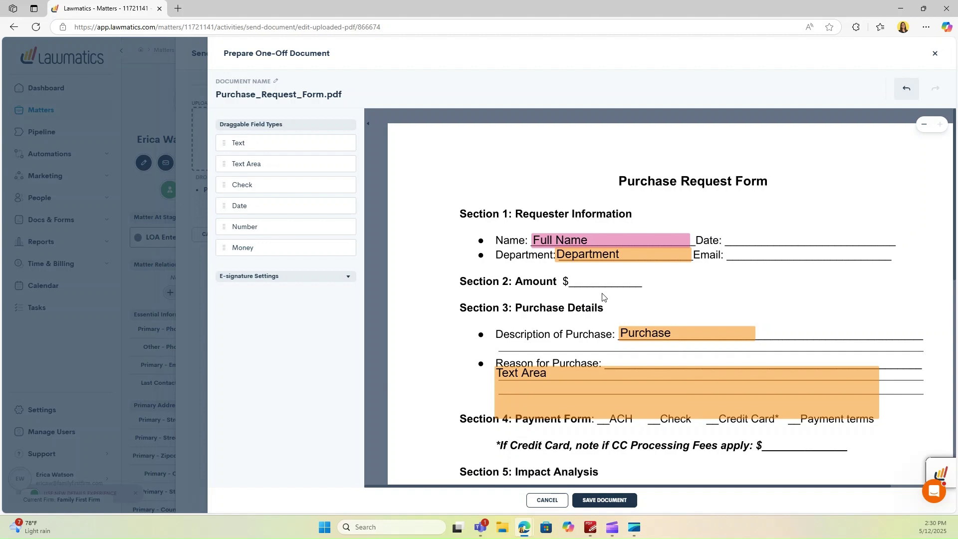
- Place a Firm User check field before ACH and duplicate it for the Check, Credit Card and Payment terms options
scroll(602, 297, "down", 2)
left_click_drag(241, 184, 604, 320)
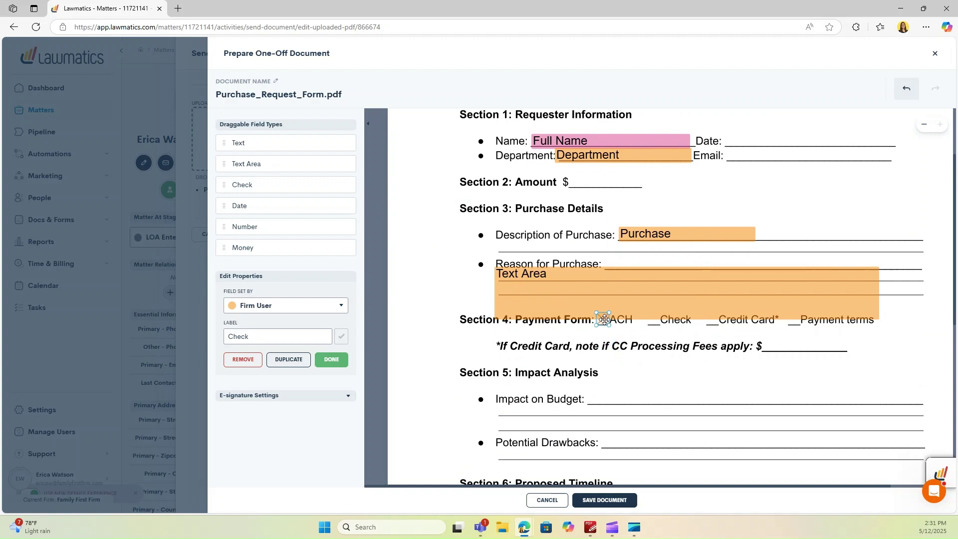
left_click(272, 308)
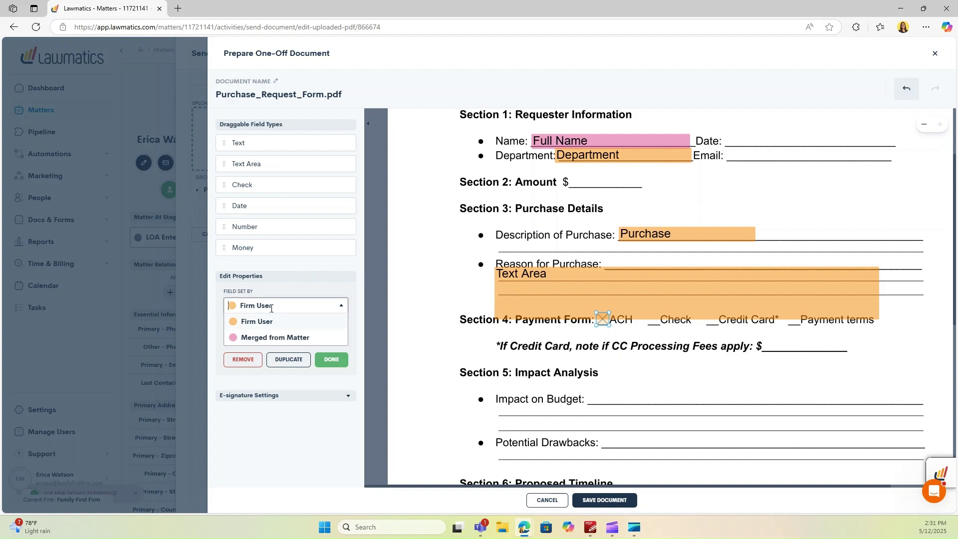
left_click(249, 325)
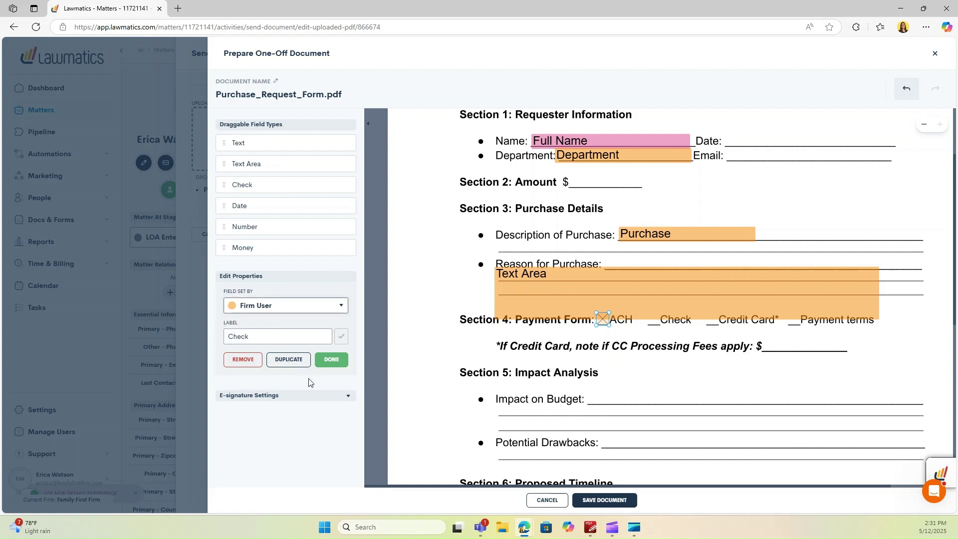
left_click(287, 360)
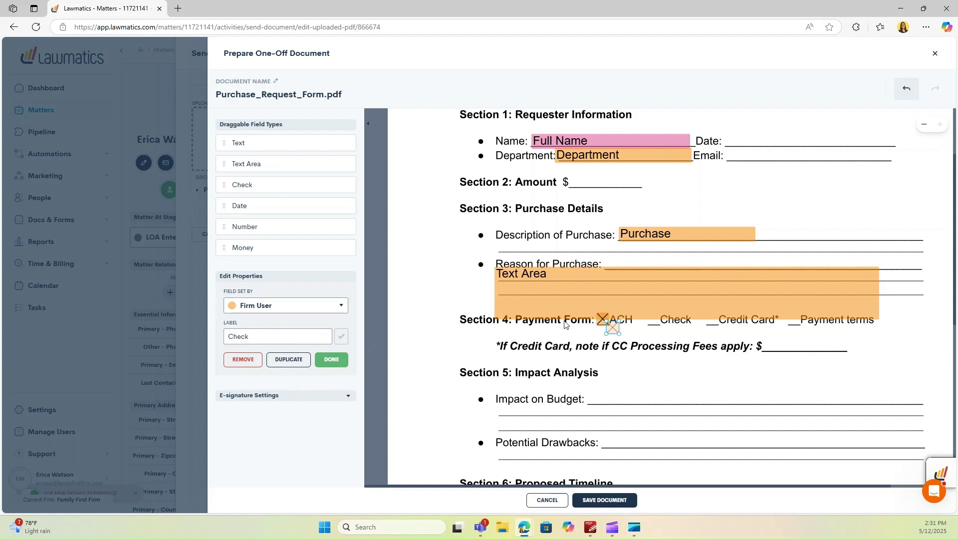
left_click_drag(608, 327, 795, 322)
left_click(287, 361)
left_click(287, 362)
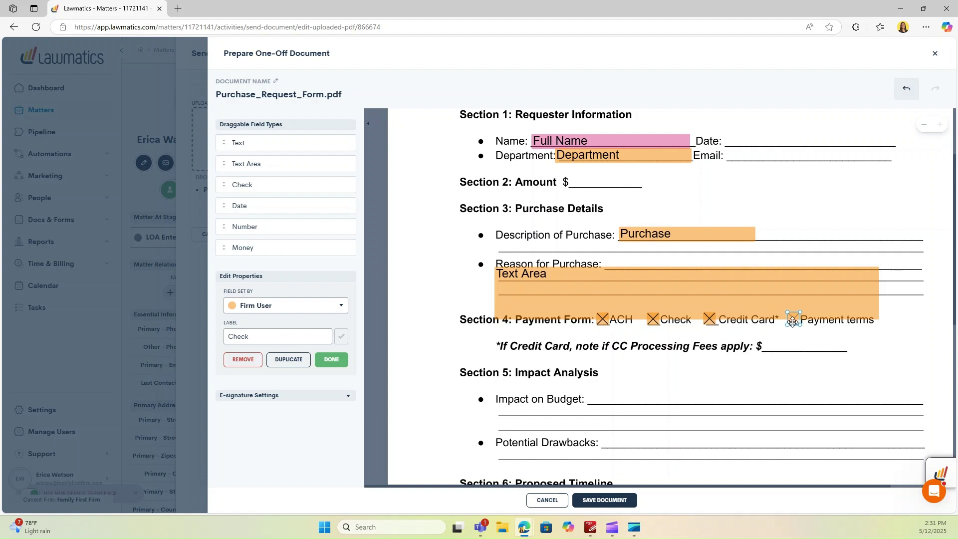
left_click(337, 369)
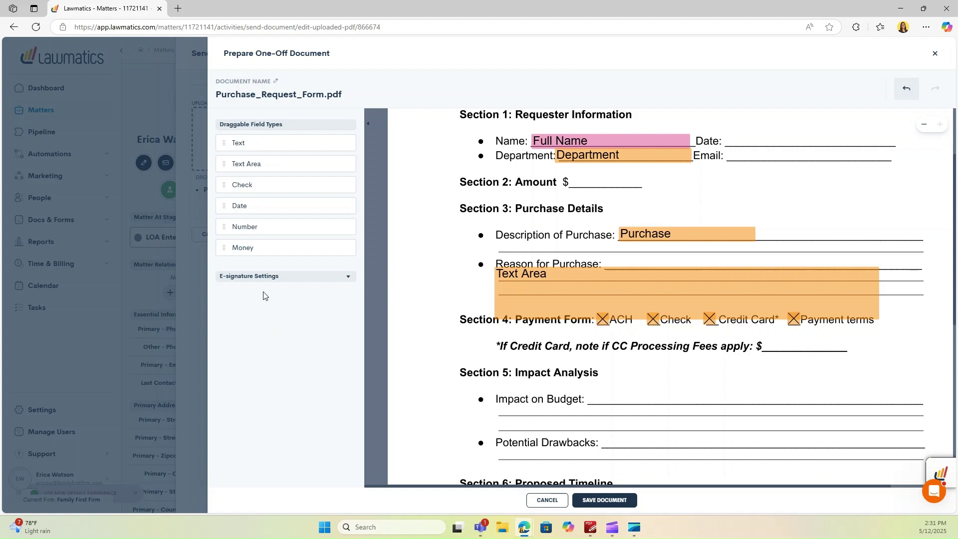
- Add a date field on the Date line in Section 1 and have it set by Current Date
left_click_drag(246, 207, 835, 141)
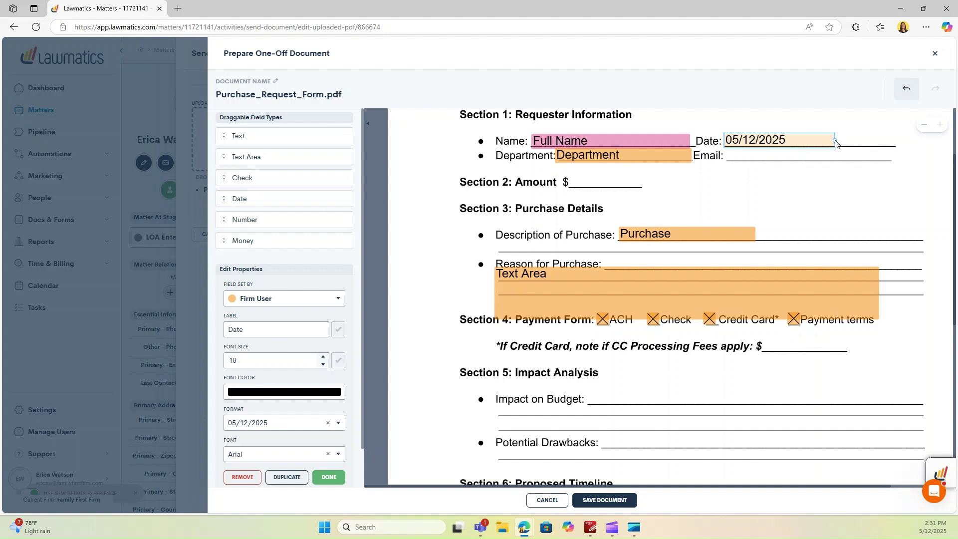
left_click(283, 298)
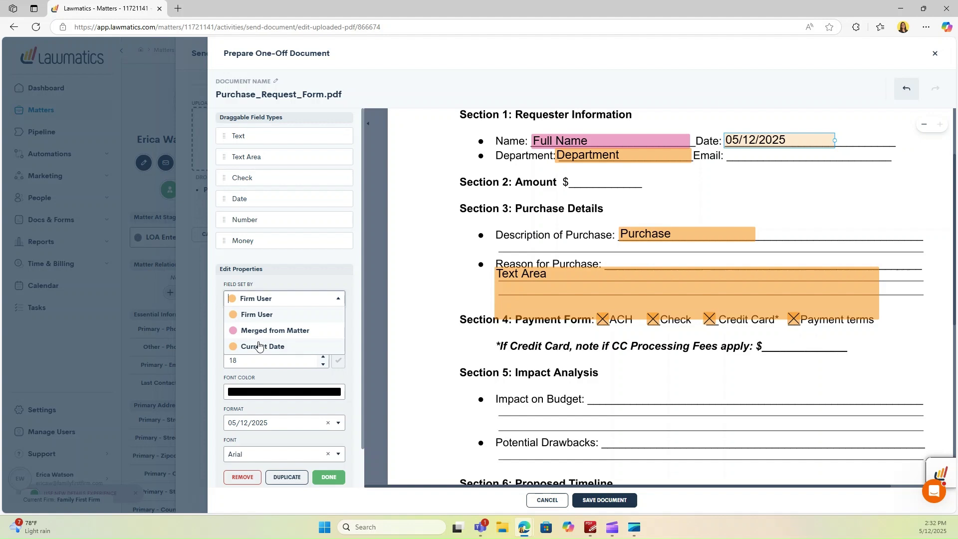
left_click(277, 348)
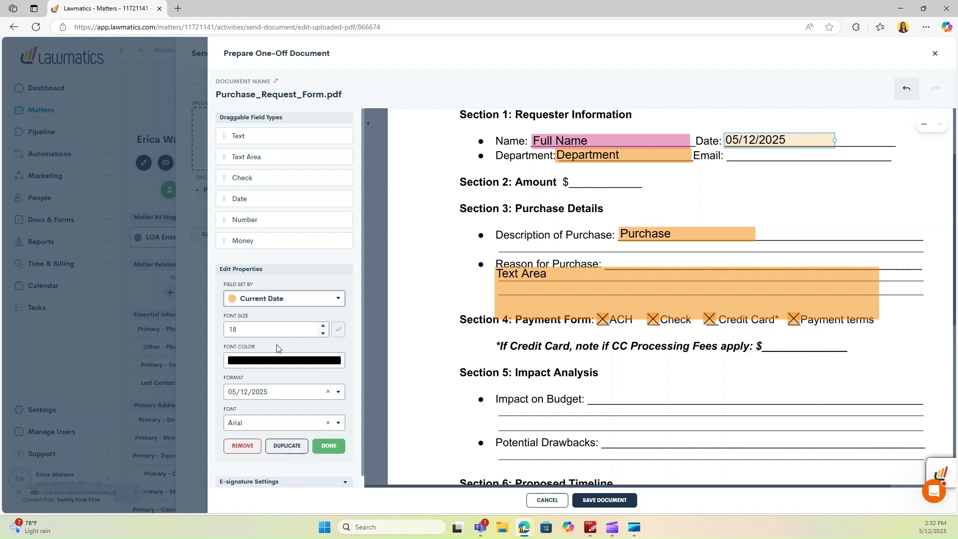
left_click(333, 450)
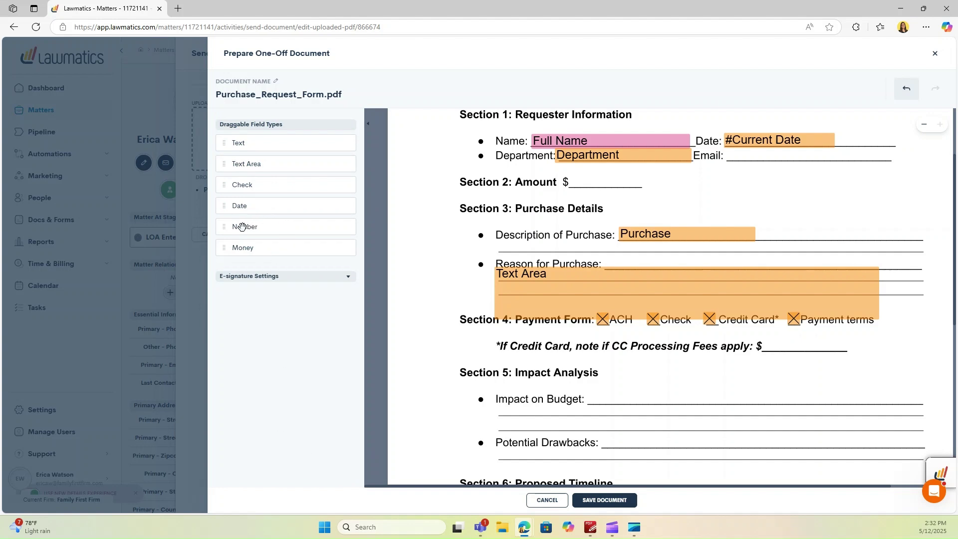
- Add a number field on the Impact on Budget line in Section 5, set by Firm User
left_click_drag(241, 227, 725, 397)
left_click(261, 297)
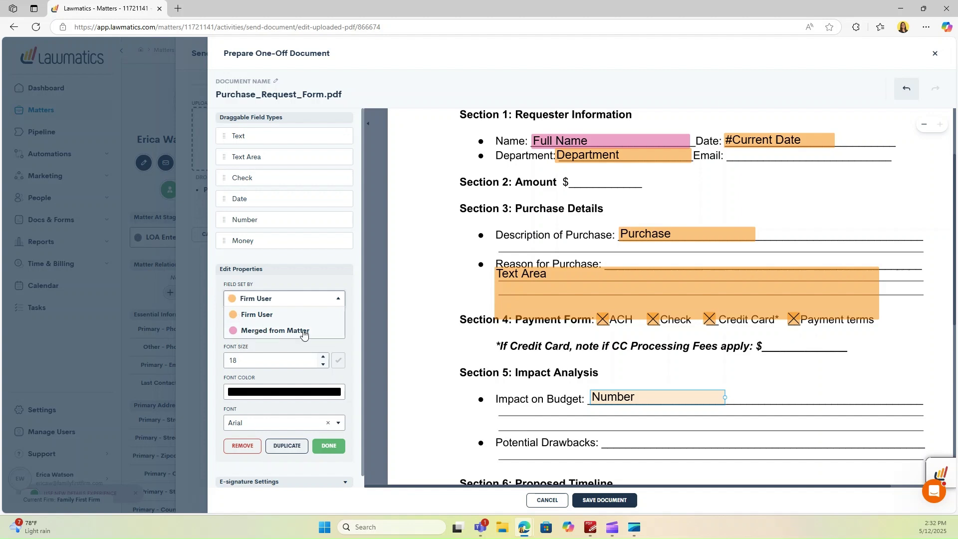
left_click(260, 316)
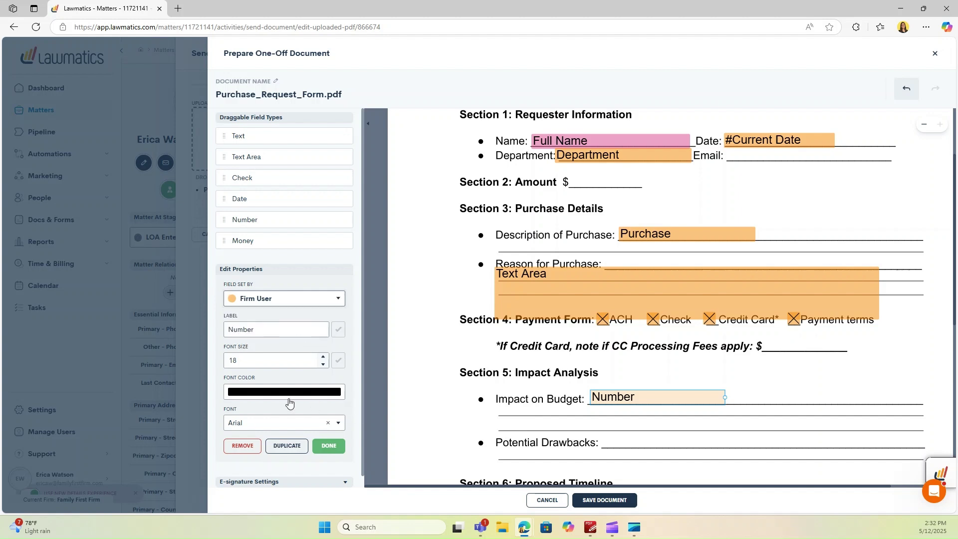
left_click(329, 446)
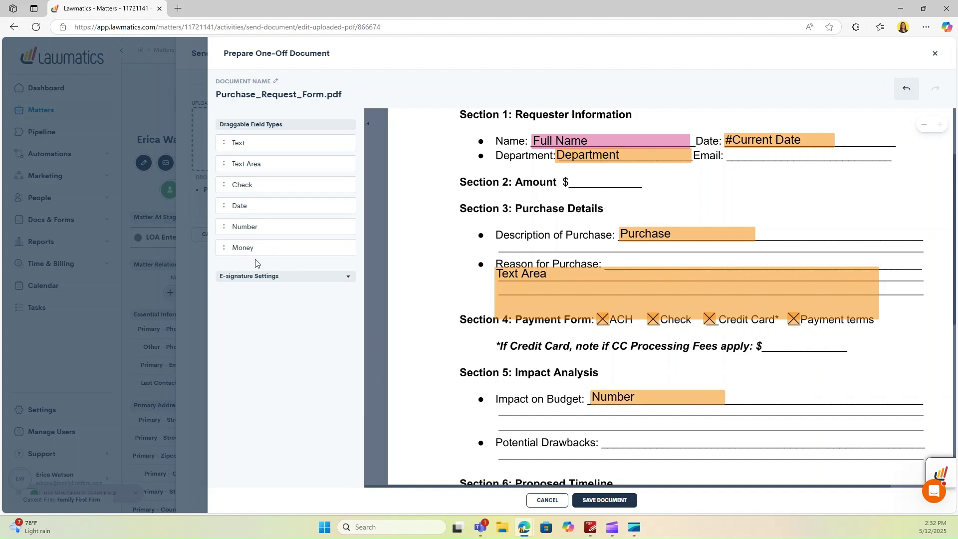
- Place a money field on the Section 2 Amount line and merge it from the matter's Estimated Value field
left_click_drag(243, 247, 641, 184)
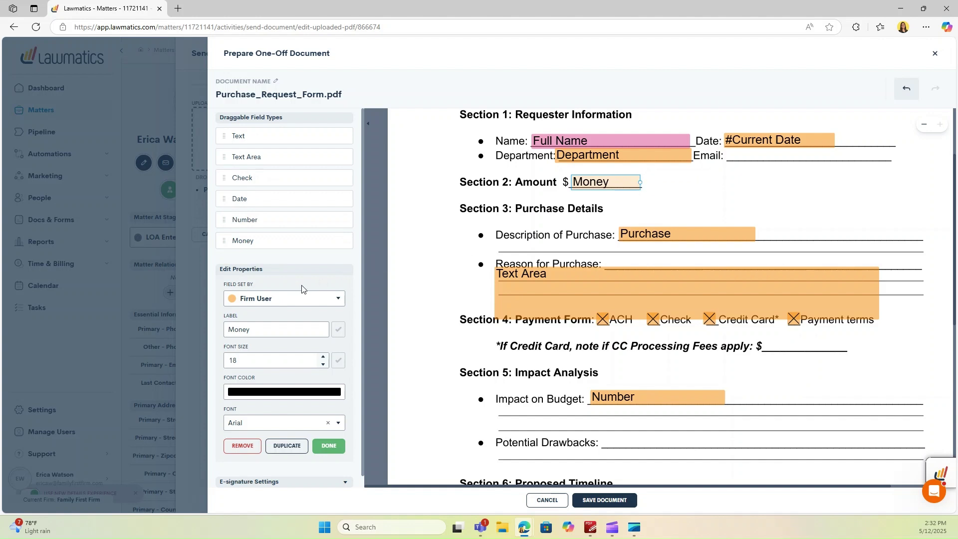
left_click(248, 296)
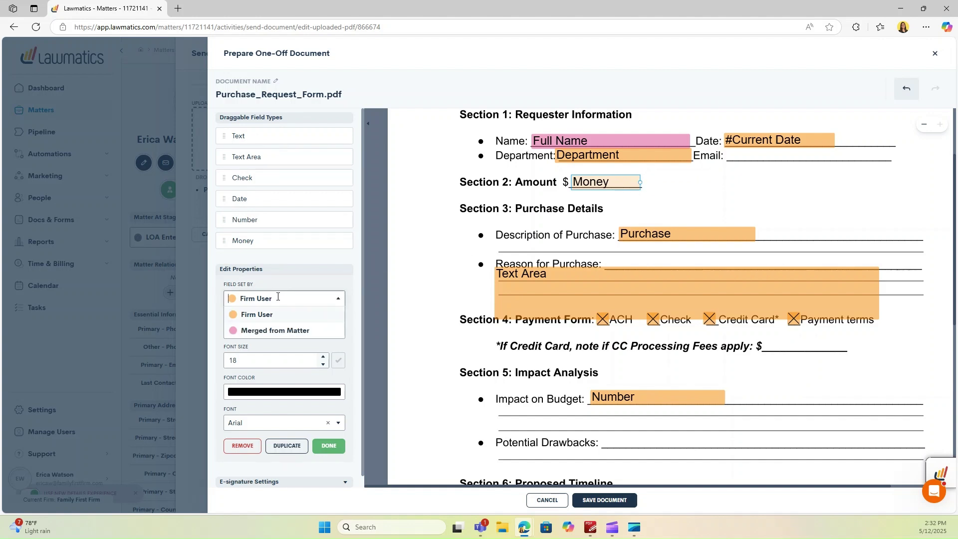
left_click(272, 332)
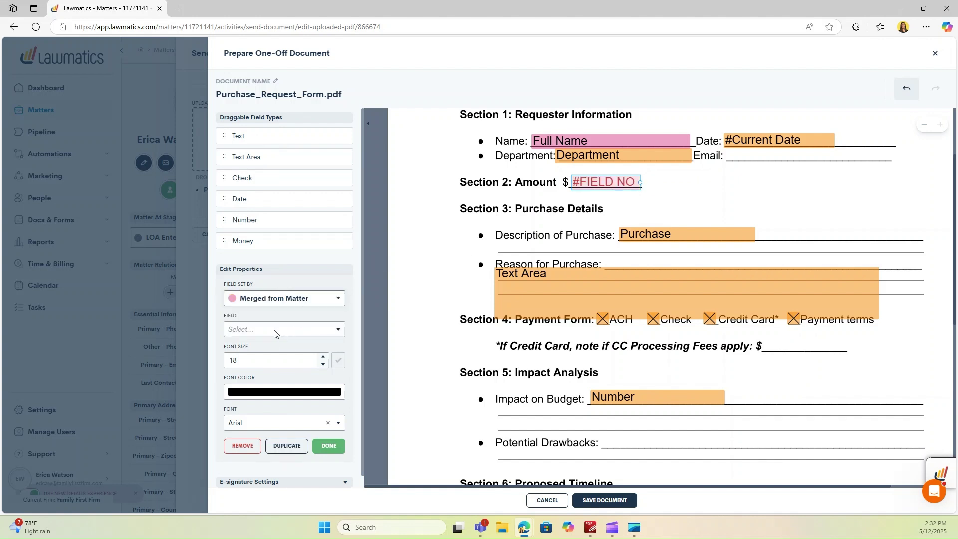
left_click(288, 335)
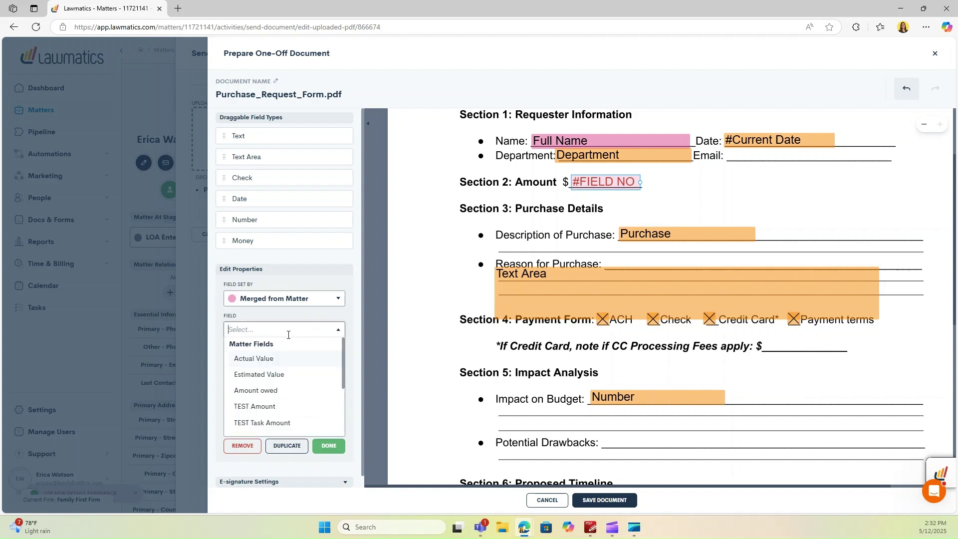
left_click(282, 381)
left_click(329, 447)
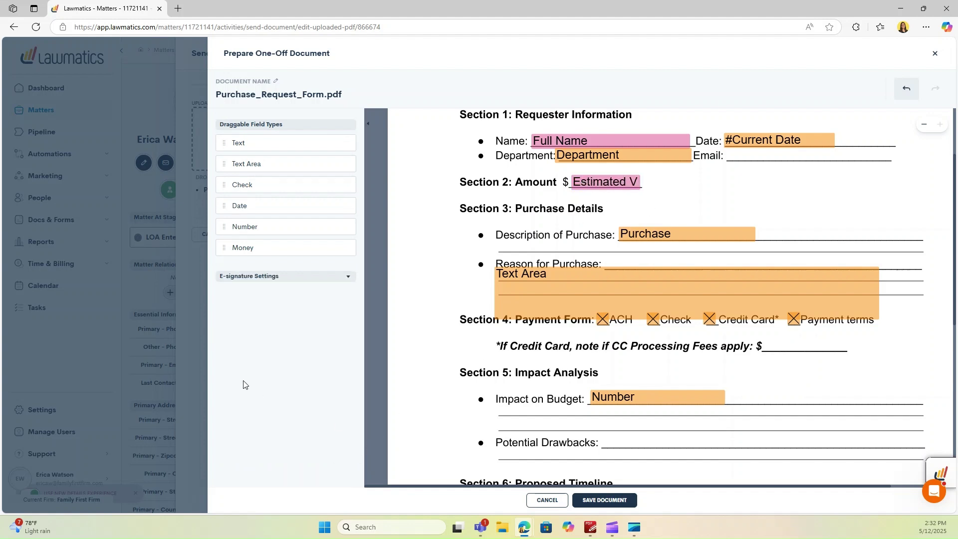
- Add a signer with the role Client 1 in the e-signature settings and apply the settings
scroll(494, 330, "down", 5)
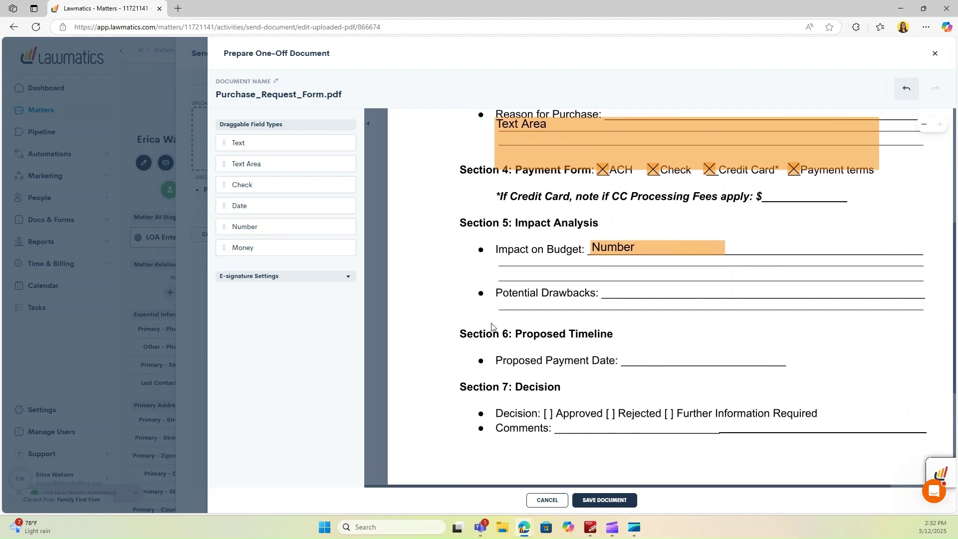
scroll(524, 290, "down", 2)
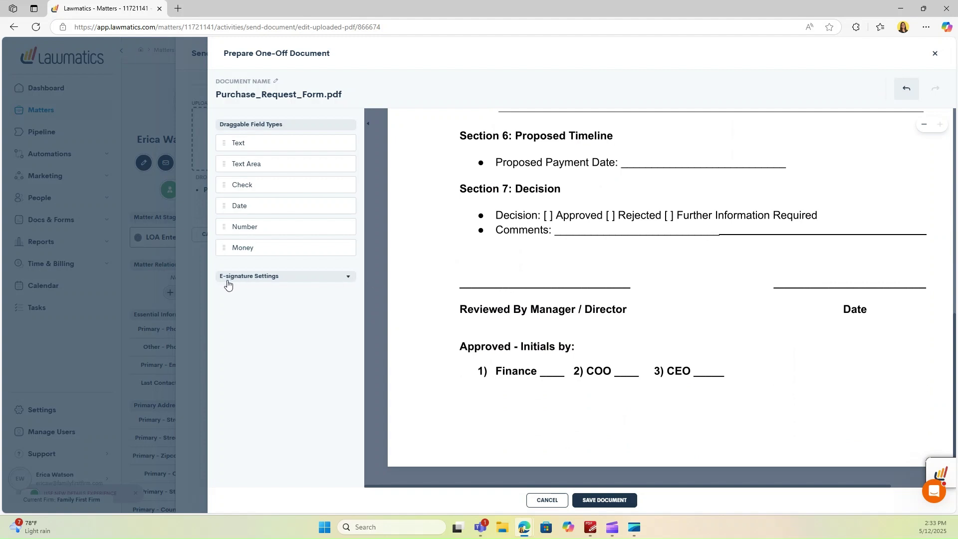
left_click(312, 283)
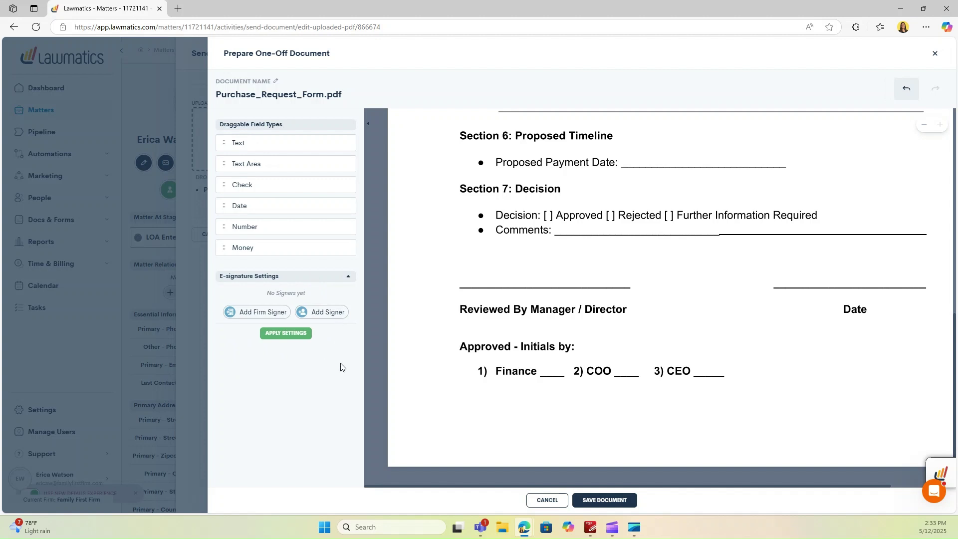
left_click(328, 314)
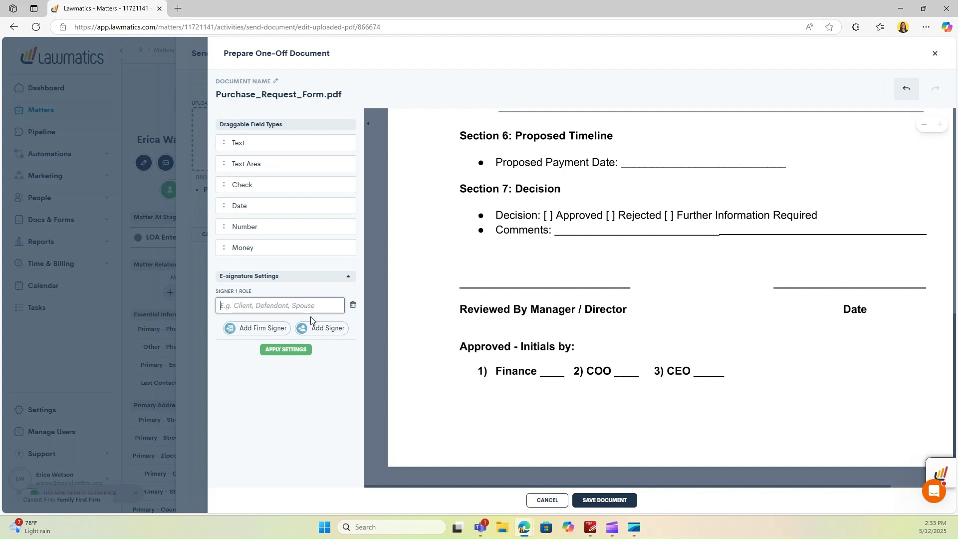
left_click(285, 303)
type("Client 1")
left_click(305, 351)
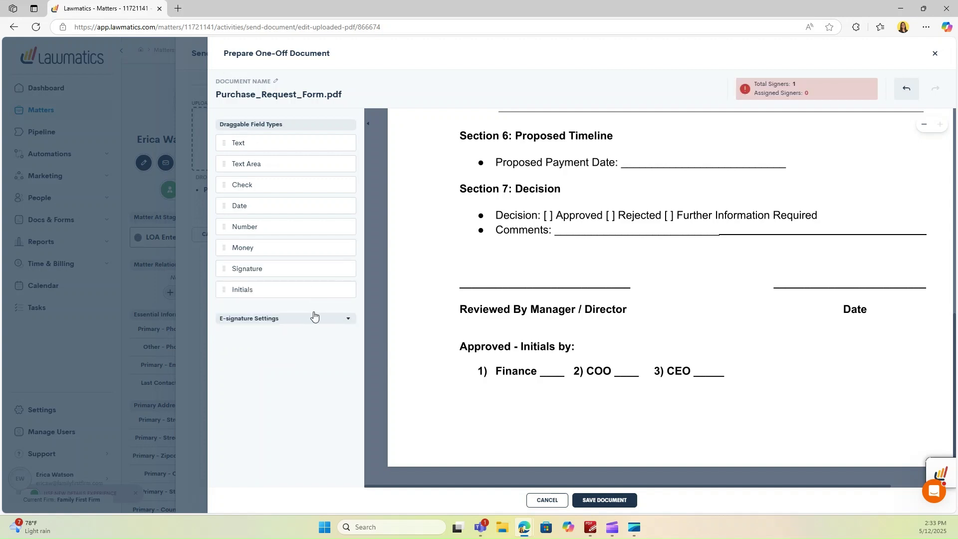
- Add a firm signer role Lead Attorney and a second signer role Client 2, then apply the e-signature settings
mouse_move(827, 97)
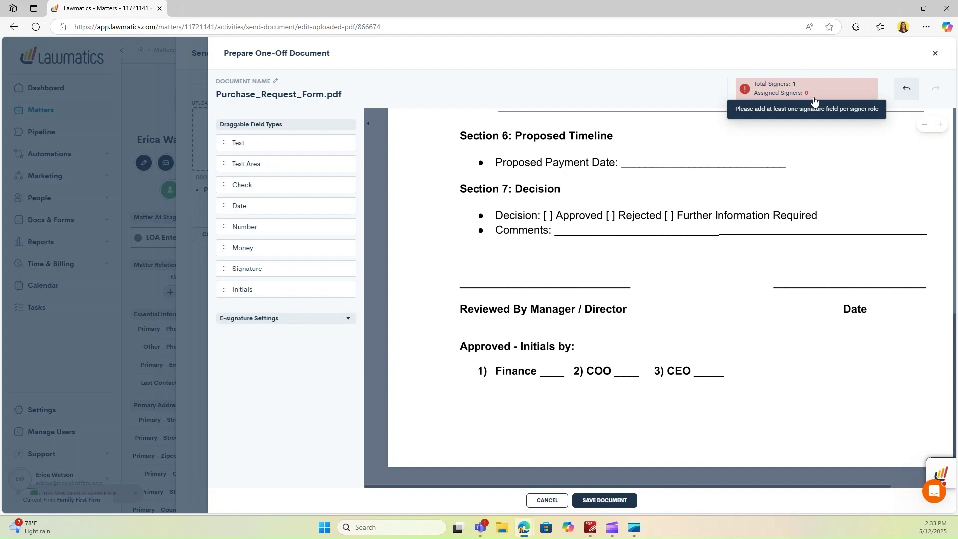
left_click(274, 319)
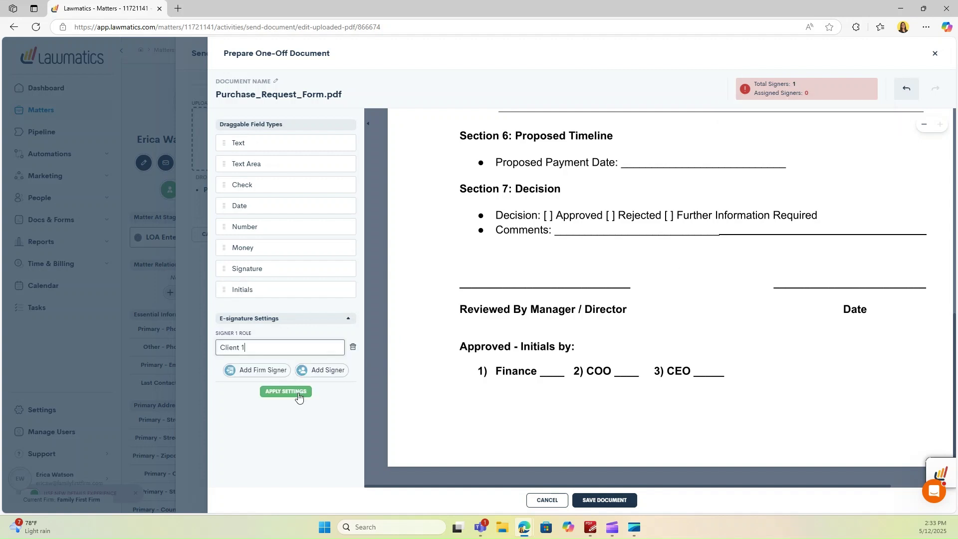
left_click(231, 369)
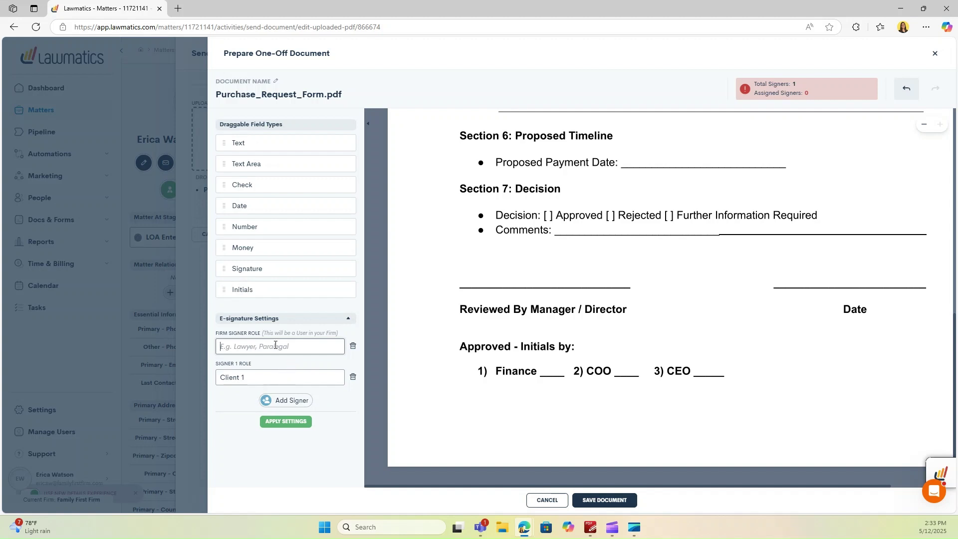
type("Lead Attorney")
left_click(284, 400)
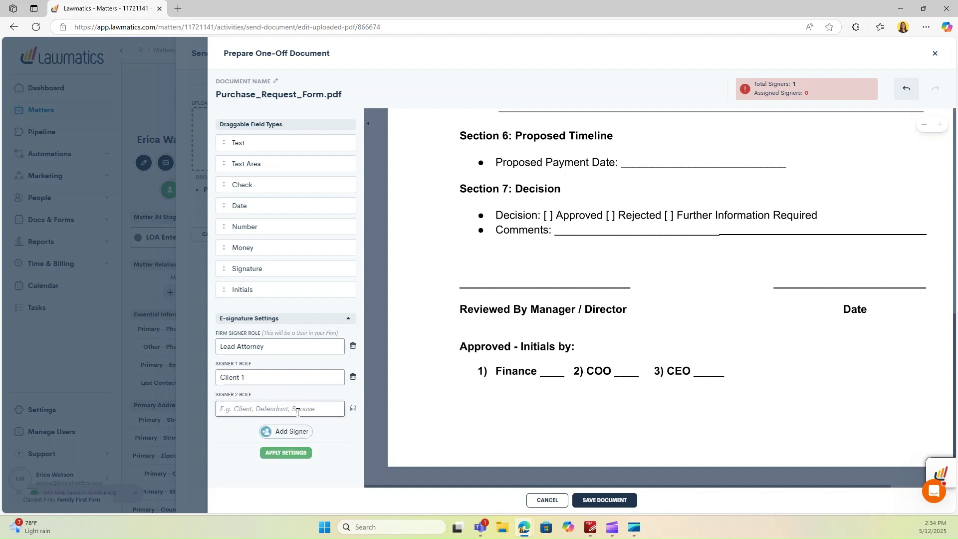
type("Client 2")
left_click(302, 455)
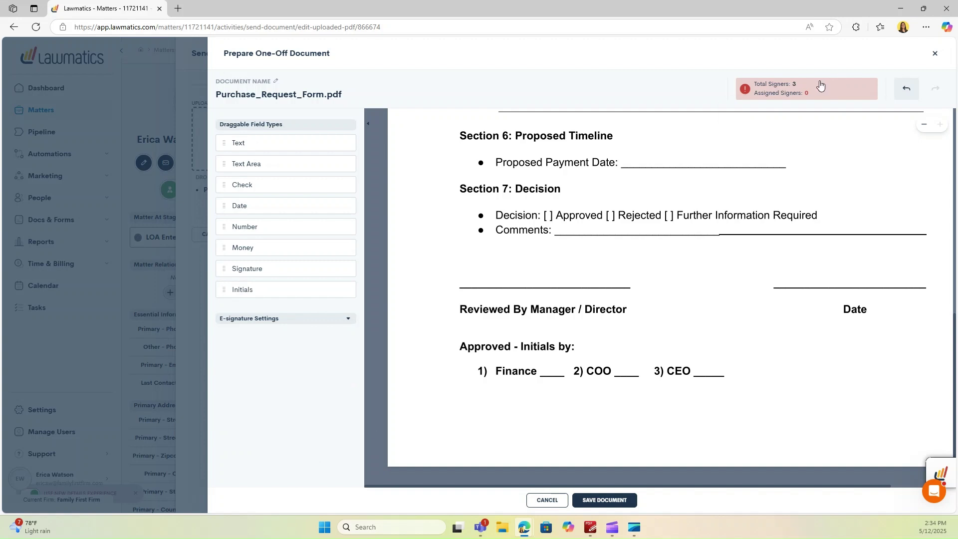
- Place a signature field on the Reviewed By Manager / Director line and enlarge it to span most of the line
mouse_move(798, 93)
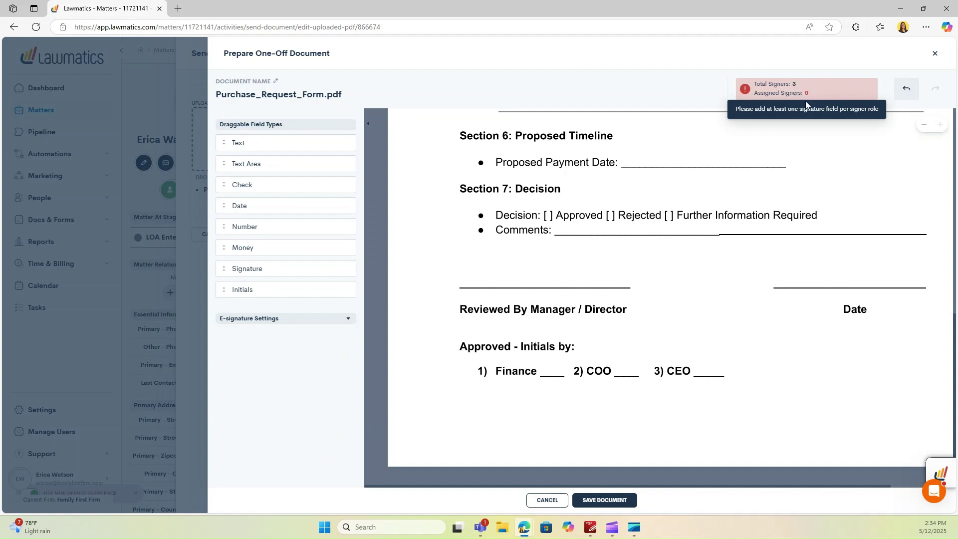
scroll(549, 355, "up", 1)
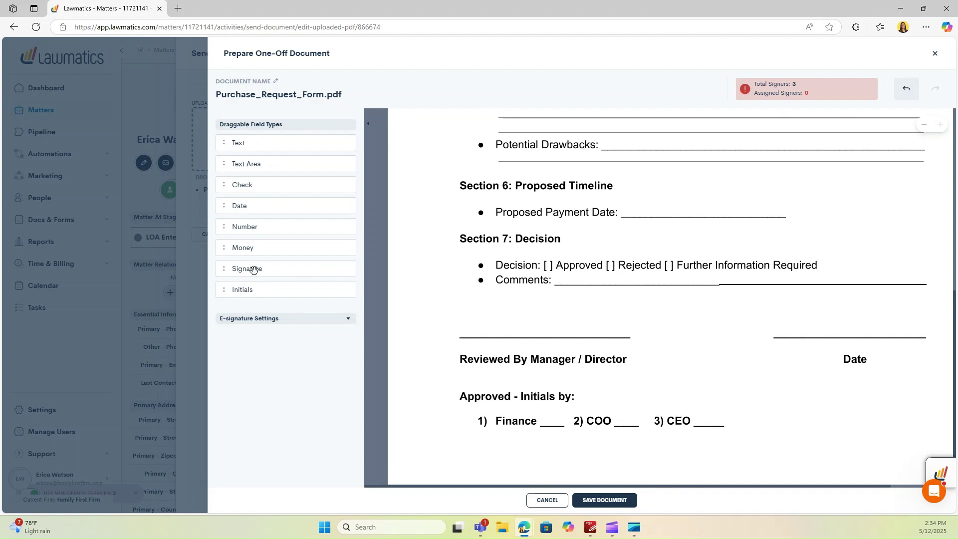
mouse_move(248, 271)
left_mouse_down()
mouse_move(309, 271)
mouse_move(520, 317)
left_mouse_up()
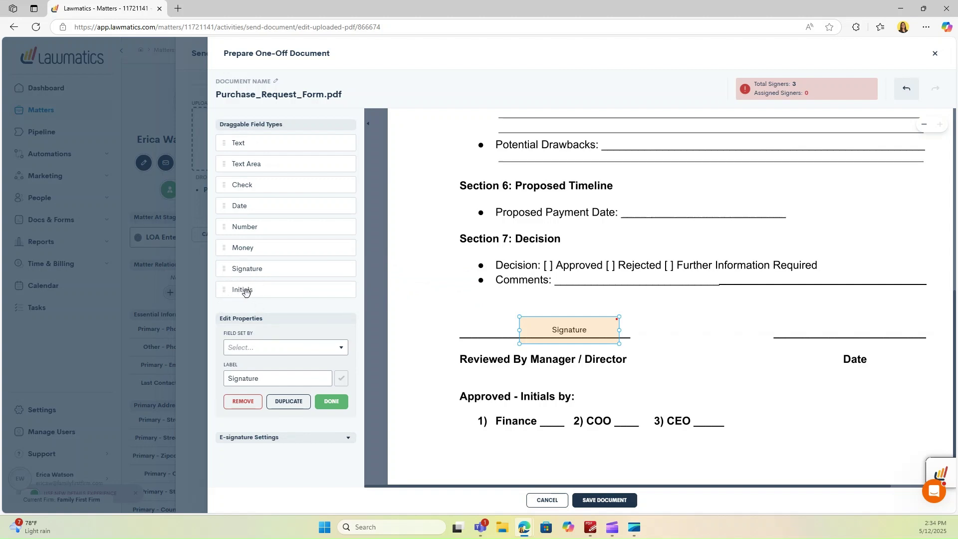
left_click_drag(583, 339, 516, 325)
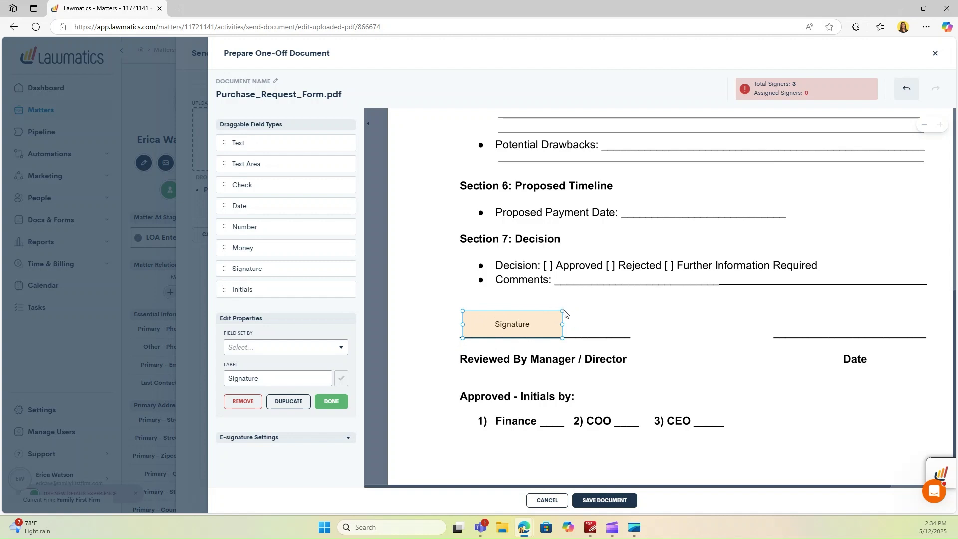
left_click_drag(562, 312, 611, 306)
left_click_drag(596, 325, 597, 318)
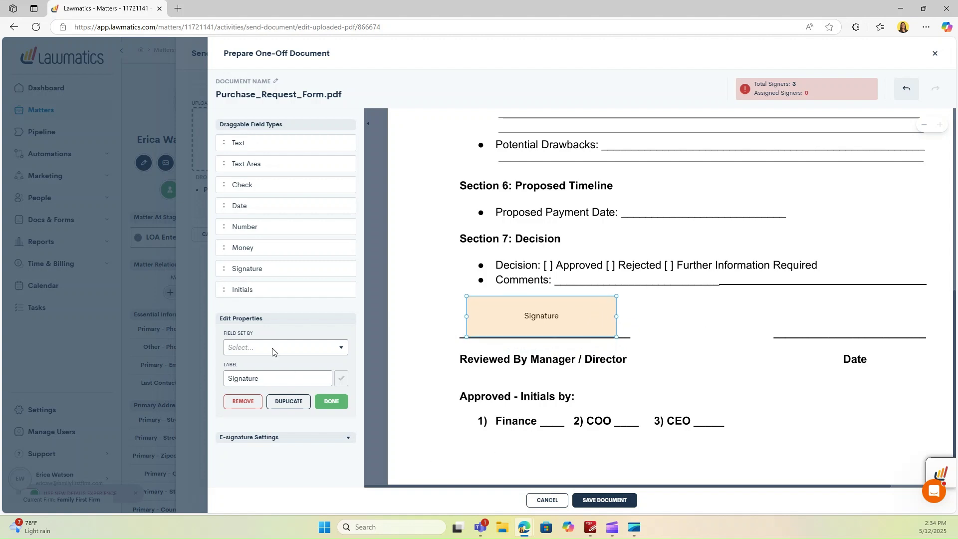
- Assign the Manager / Director signature field to Lead Attorney and make it required
left_click(244, 344)
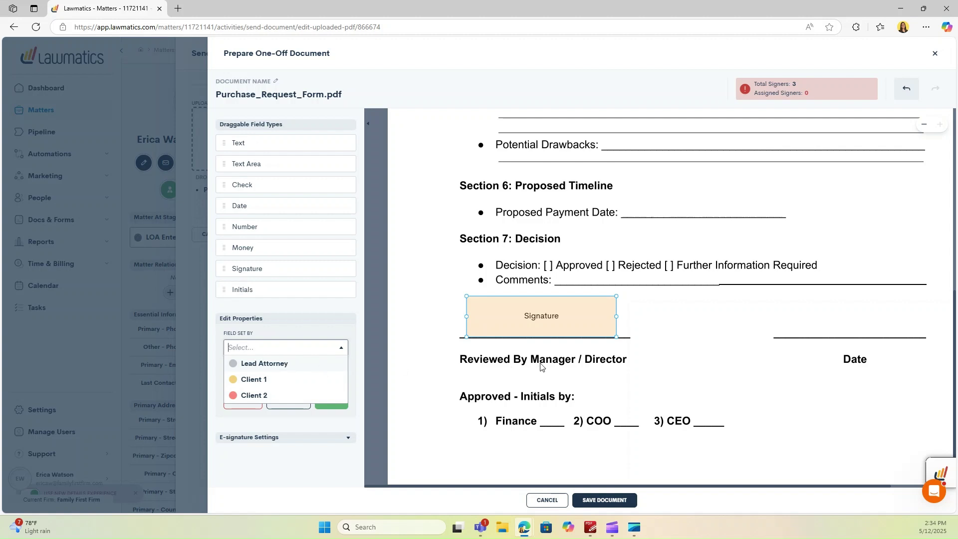
left_click(255, 364)
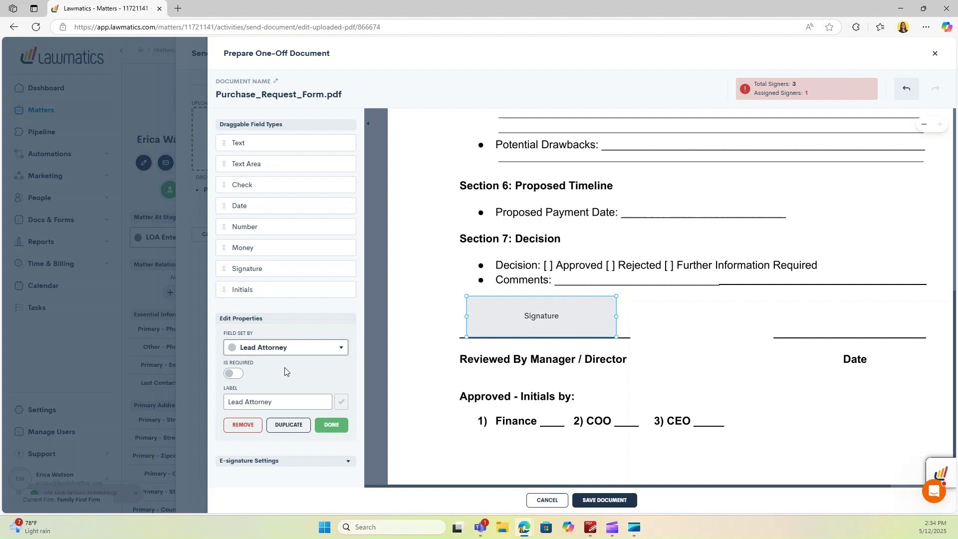
left_click(234, 374)
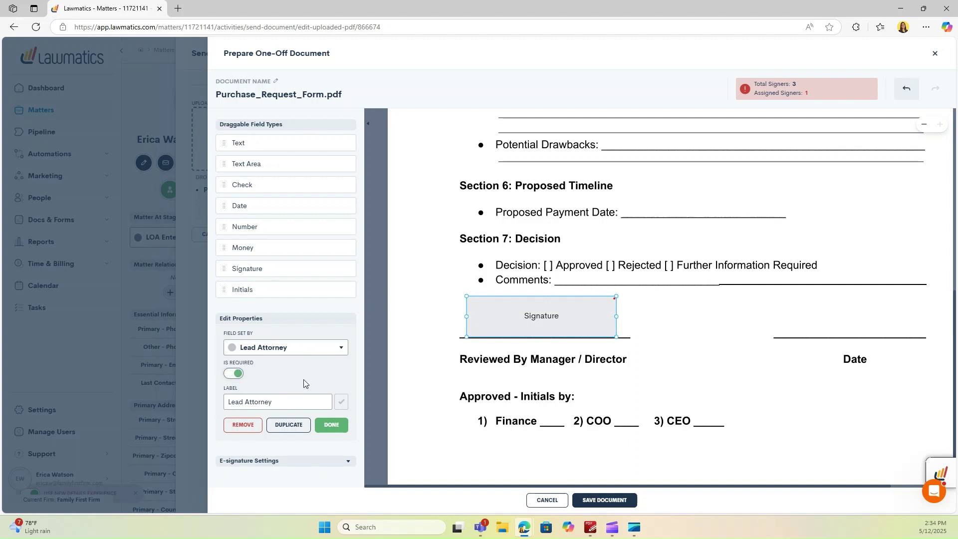
left_click(331, 425)
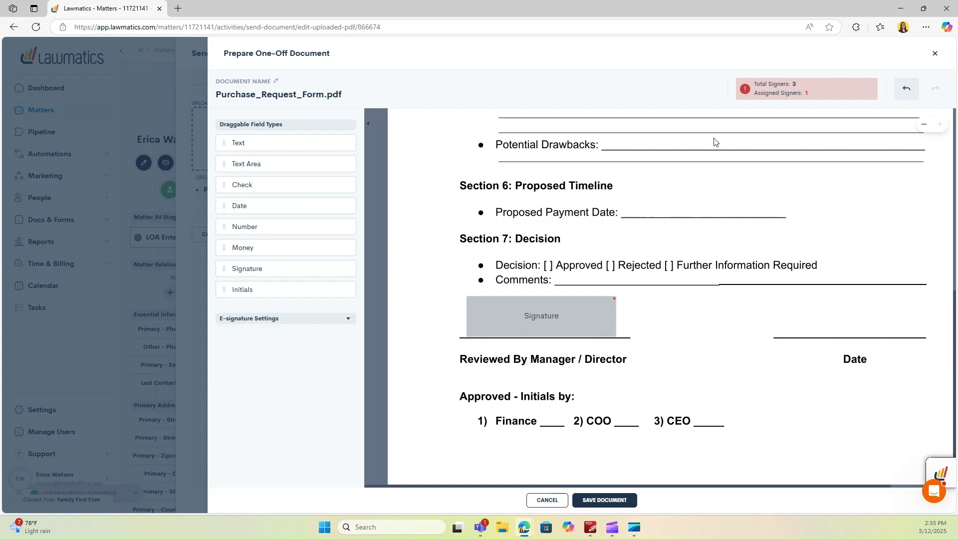
- Place another signature field on the line above Date and assign it to Client 1
mouse_move(801, 97)
mouse_move(230, 268)
left_mouse_down()
mouse_move(332, 270)
mouse_move(634, 333)
mouse_move(746, 306)
mouse_move(814, 317)
left_mouse_up()
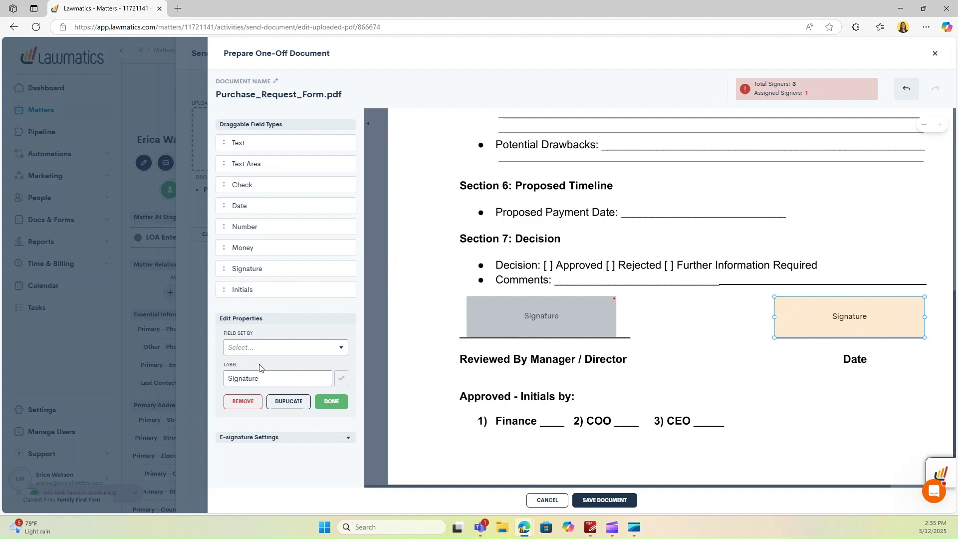
left_click(280, 347)
left_click(256, 380)
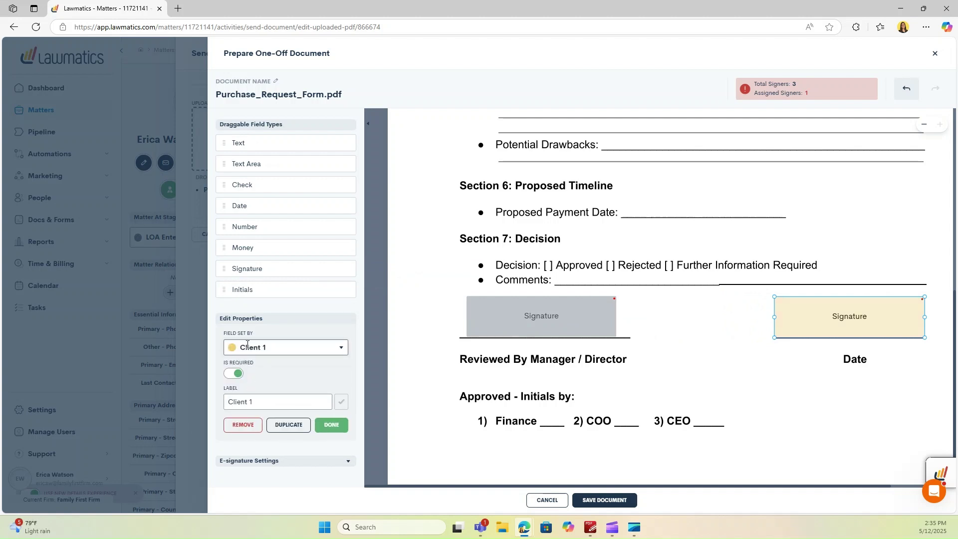
left_click(287, 349)
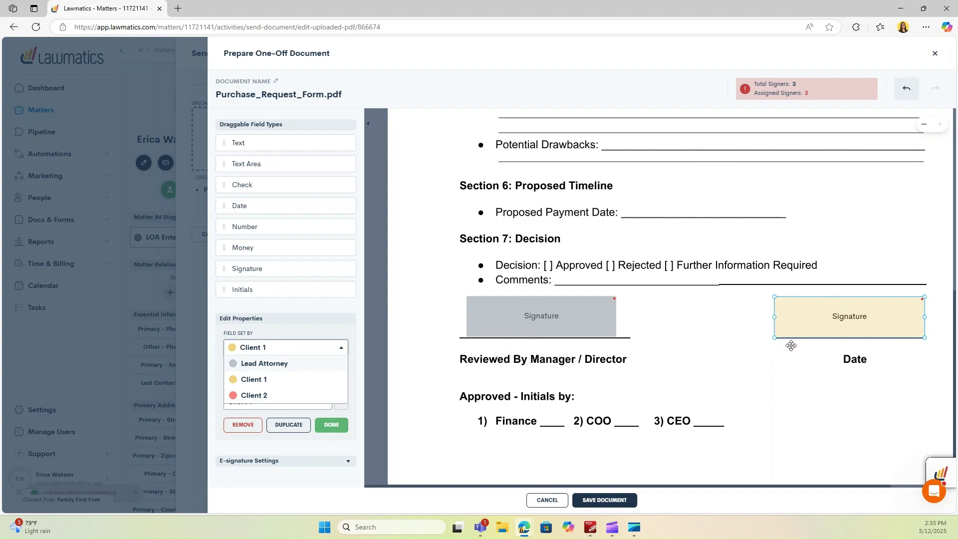
left_click(357, 336)
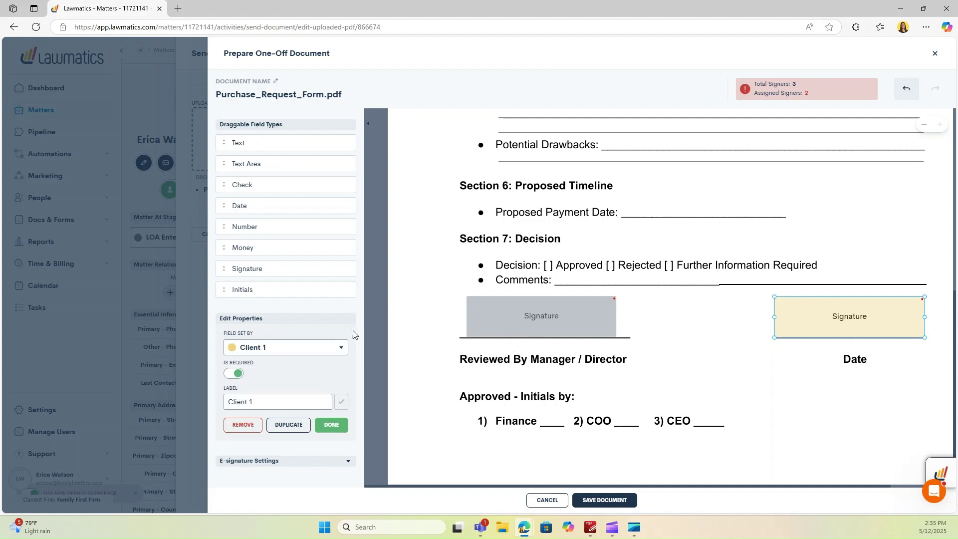
- Duplicate the Client 1 signature field, place the copy between the two existing signatures, and assign it to Client 2
left_click(288, 425)
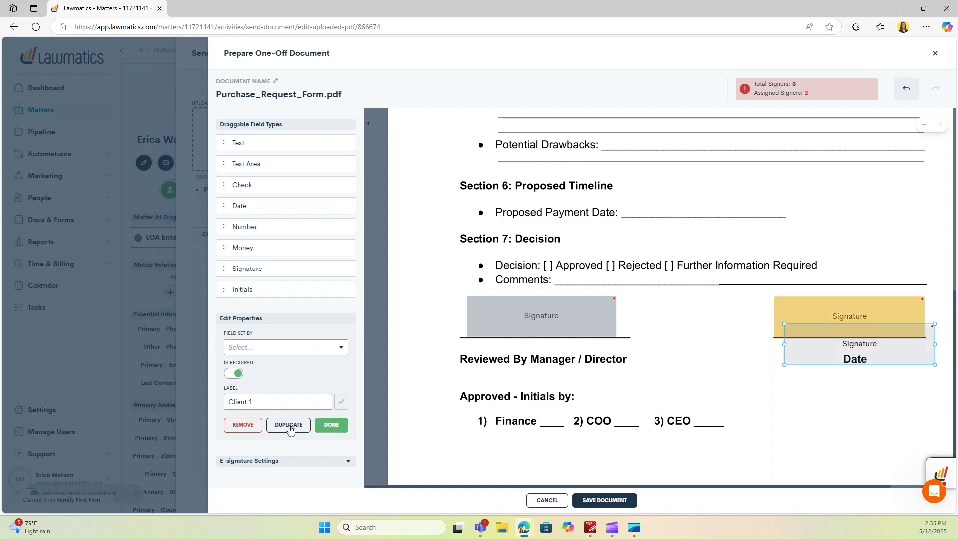
left_click_drag(860, 354, 698, 325)
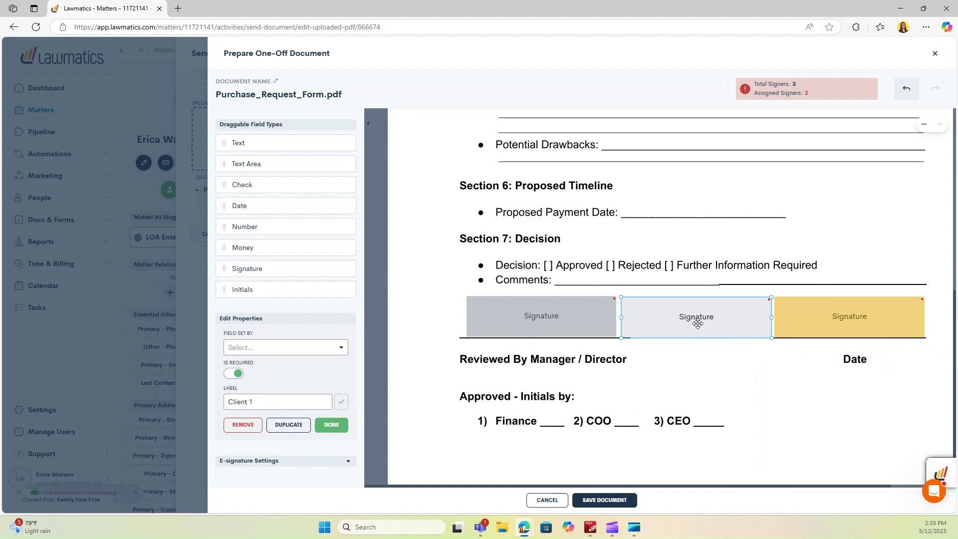
left_click(259, 350)
left_click(254, 395)
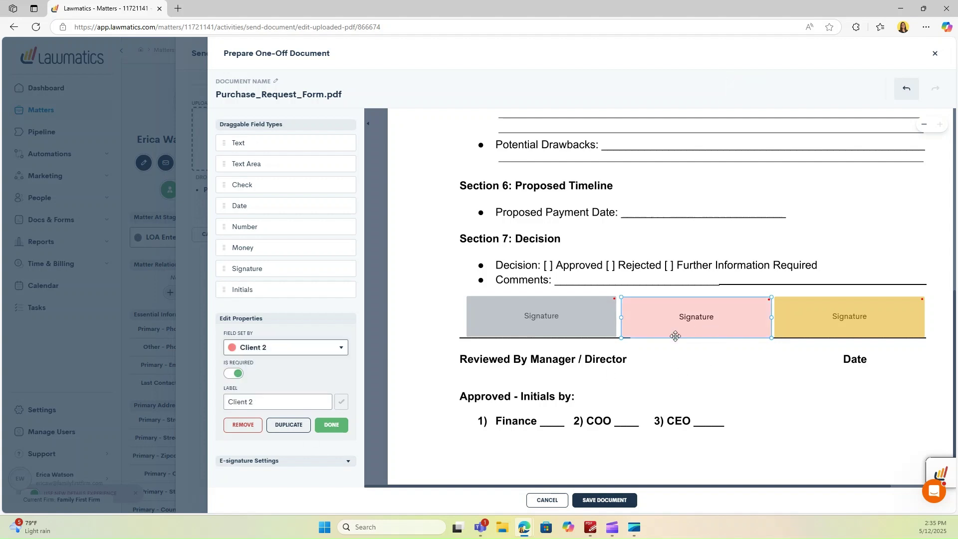
left_click(330, 428)
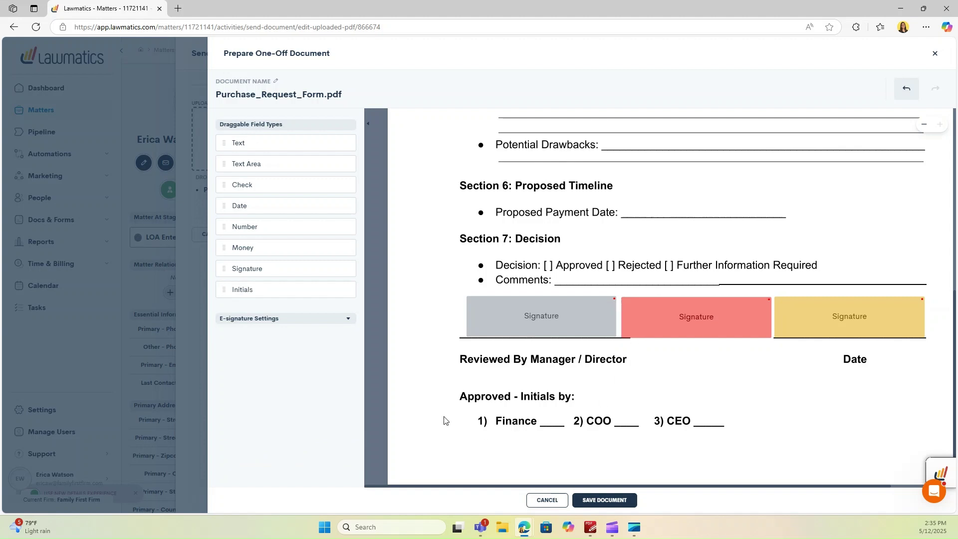
- Place an initials field on the Finance line under Approved - Initials by and assign it to Client 1
left_click_drag(236, 288, 557, 417)
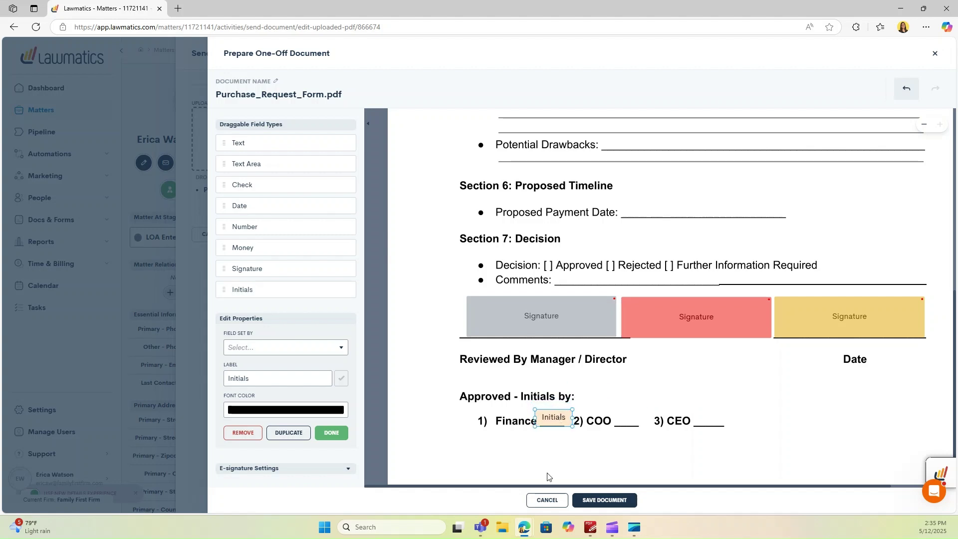
left_click(268, 350)
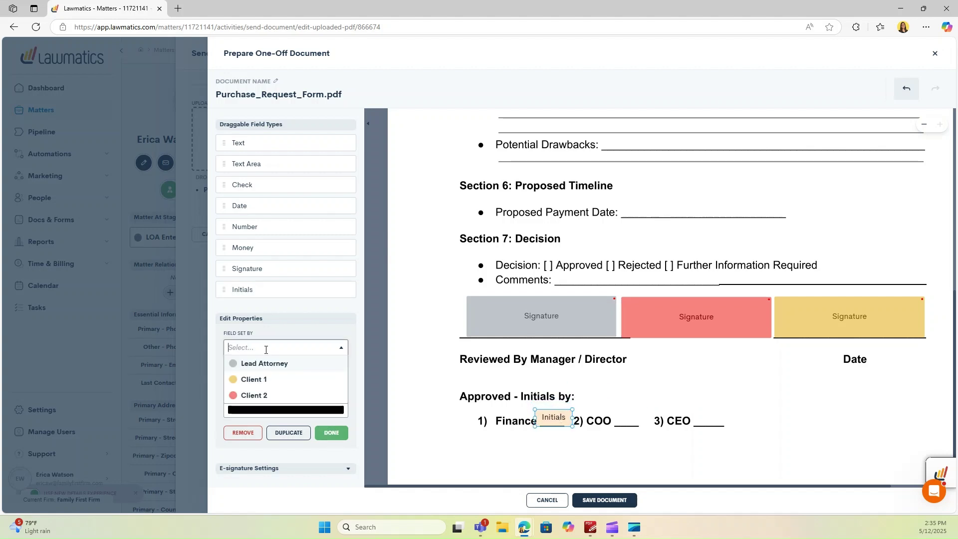
left_click(259, 380)
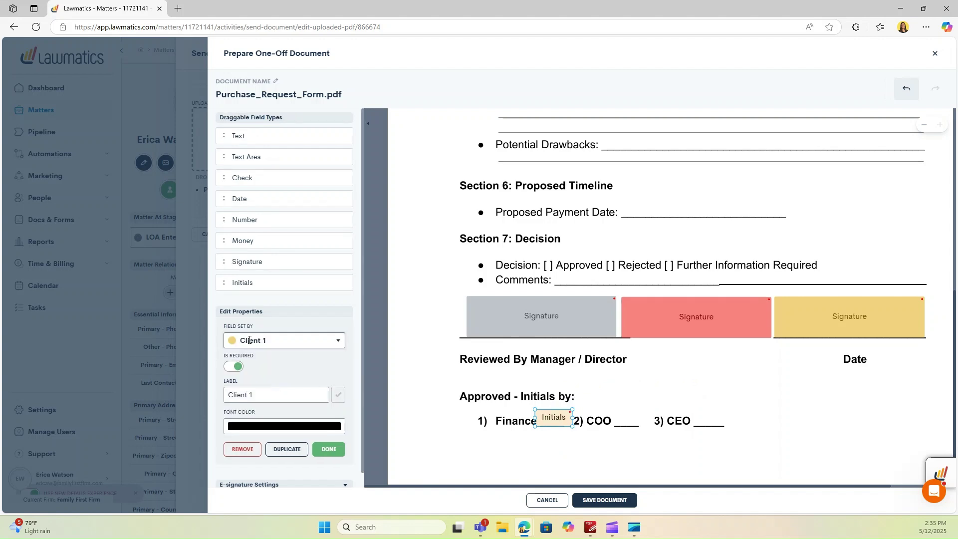
- Duplicate the Client 1 initials field, place the copy on the COO line, and assign it to Client 2
left_click(295, 451)
left_click_drag(561, 433, 625, 419)
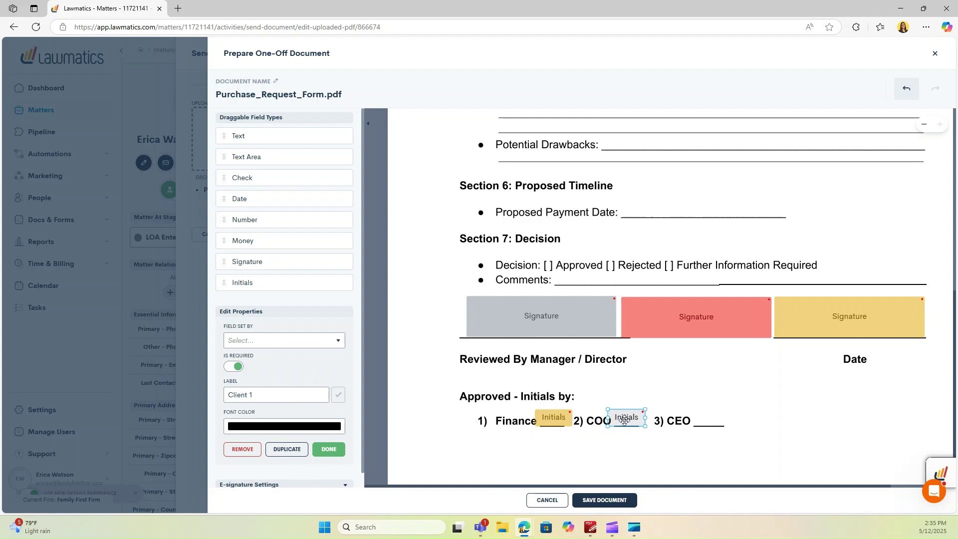
left_click(278, 346)
left_click(269, 383)
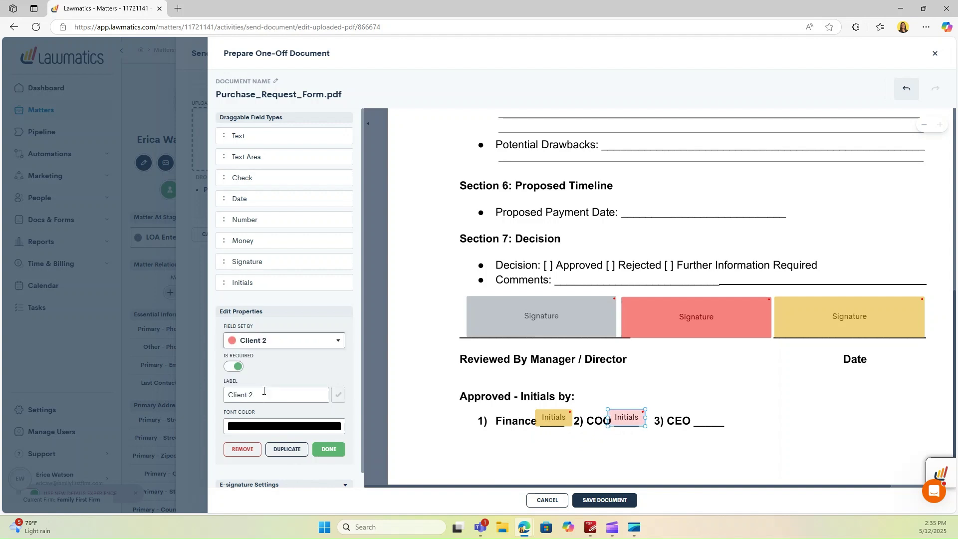
left_click(329, 450)
- Review the placed fields across the whole form and save the document
scroll(724, 317, "up", 7)
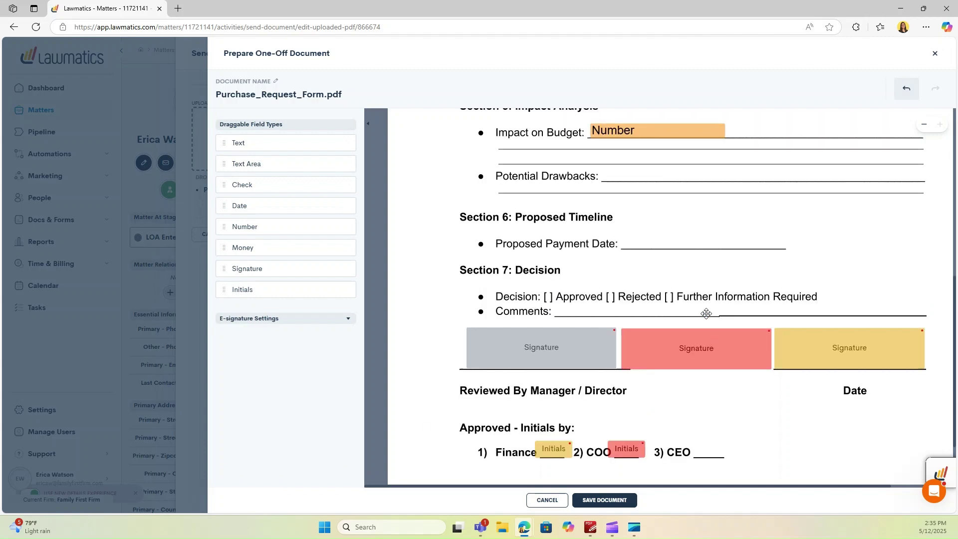
scroll(726, 318, "up", 1)
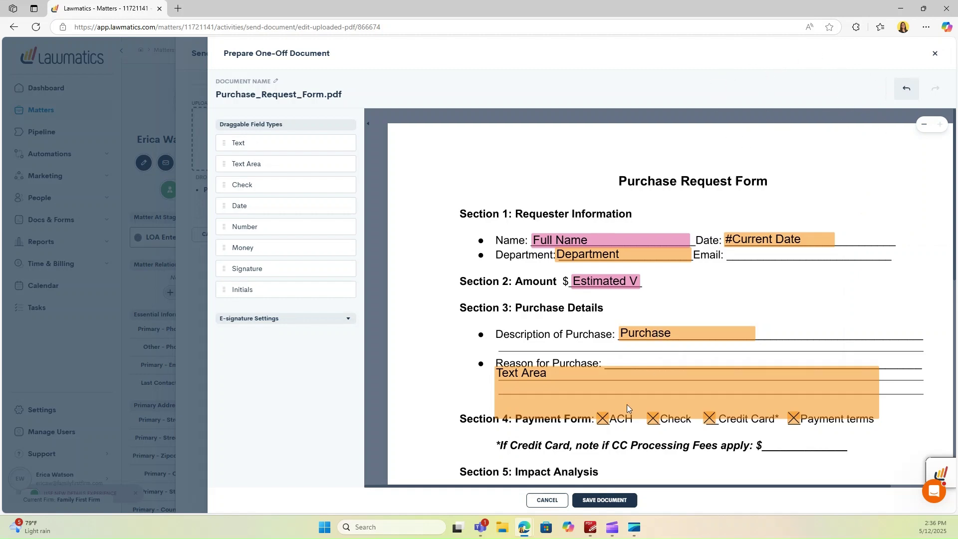
scroll(629, 405, "down", 8)
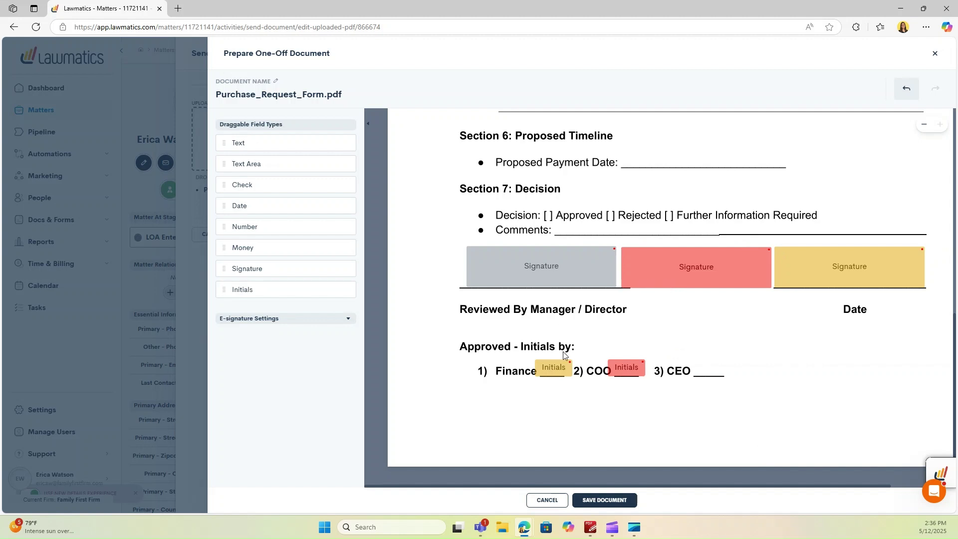
left_click(607, 501)
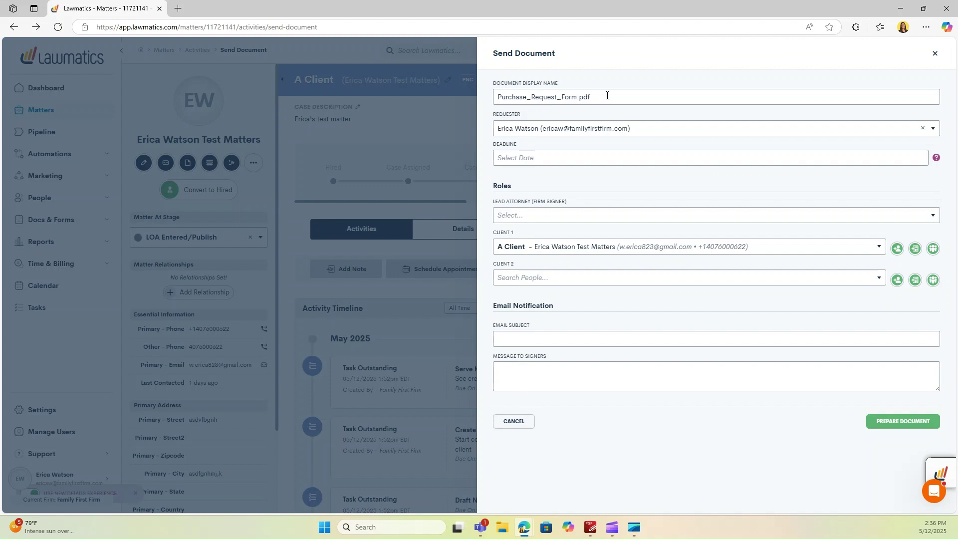
- Set the document display name to Questionnaire and look through the available requesters
left_click_drag(606, 96, 491, 104)
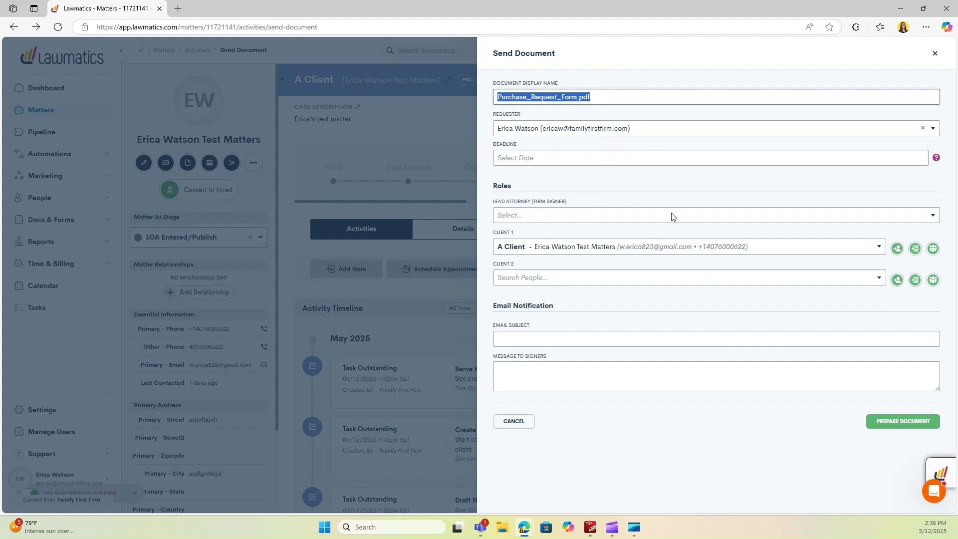
type("Questionnaire")
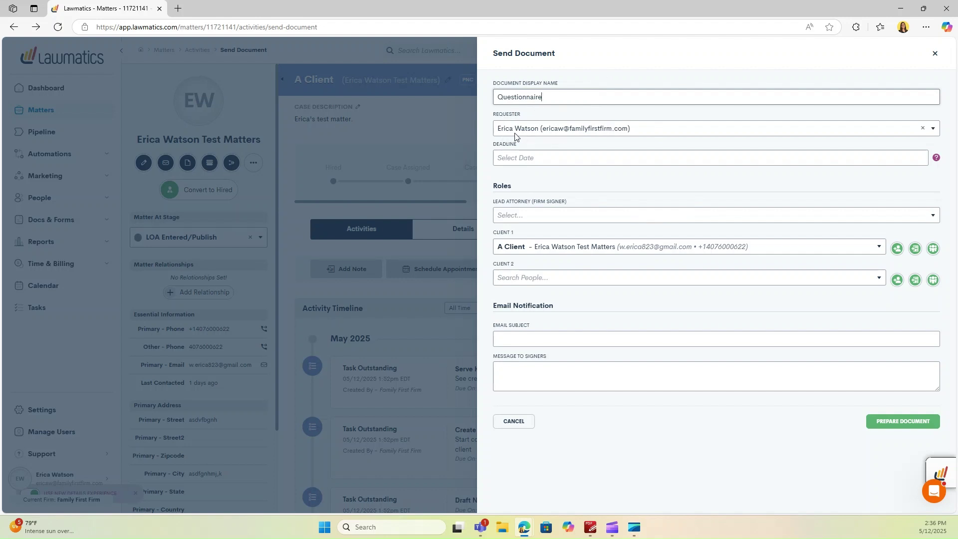
left_click(587, 132)
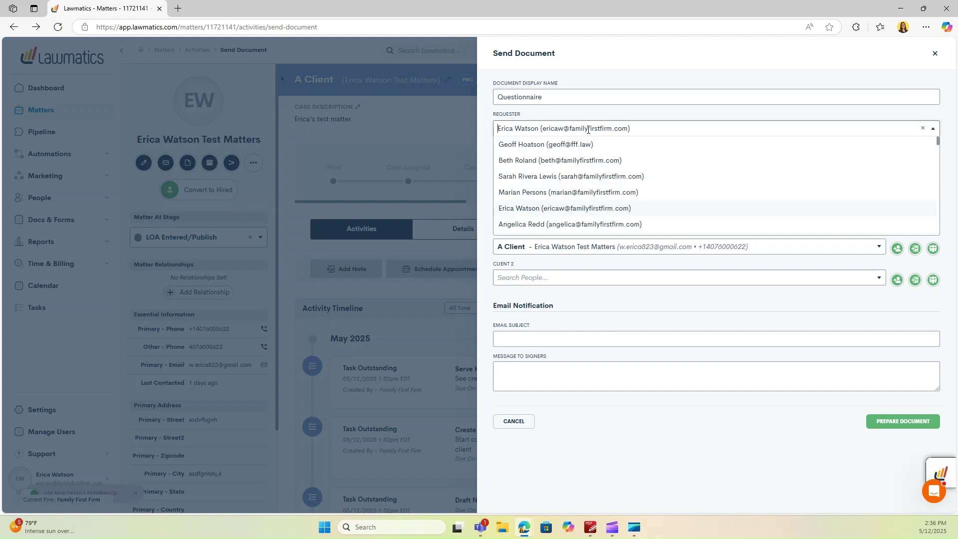
scroll(579, 172, "down", 1)
scroll(580, 169, "down", 3)
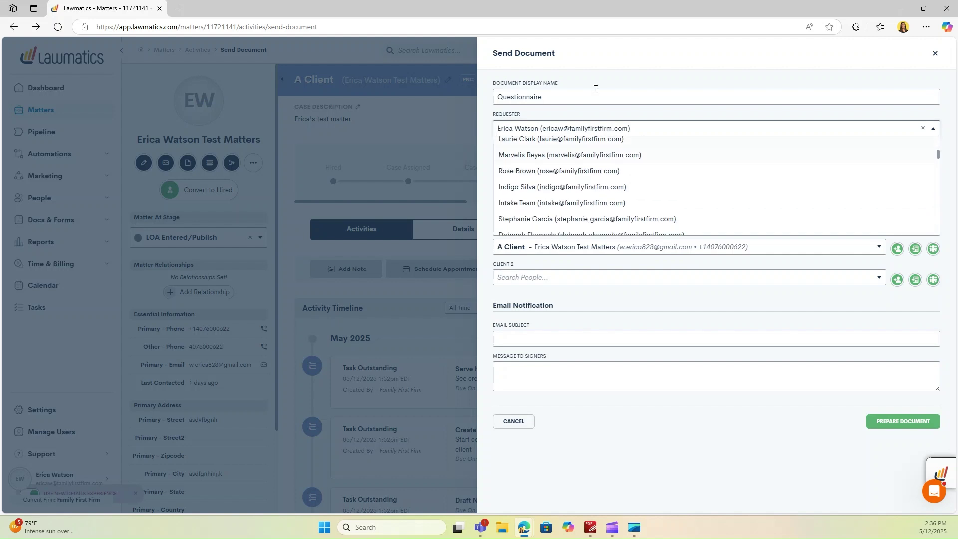
left_click(588, 65)
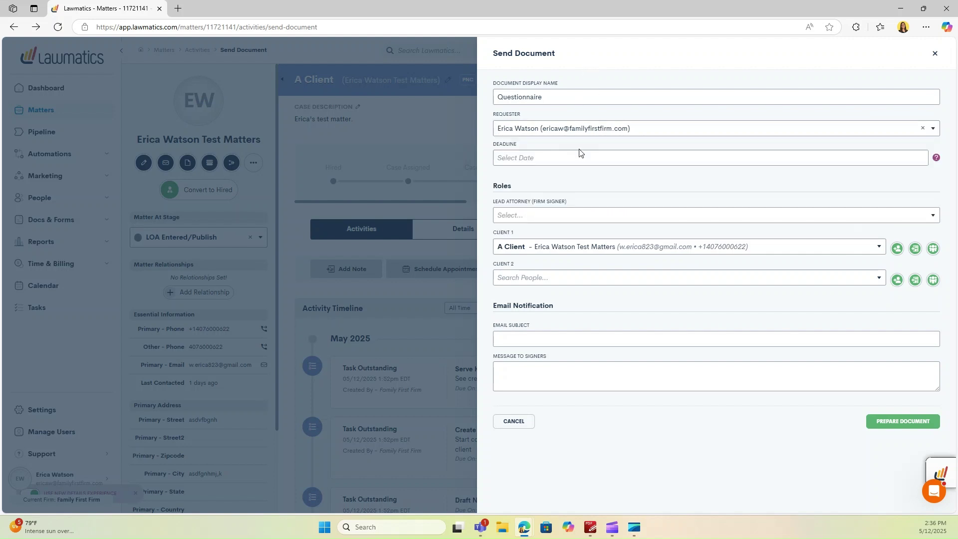
- Try a document deadline of 5/16/2025 and clear it again
left_click(544, 156)
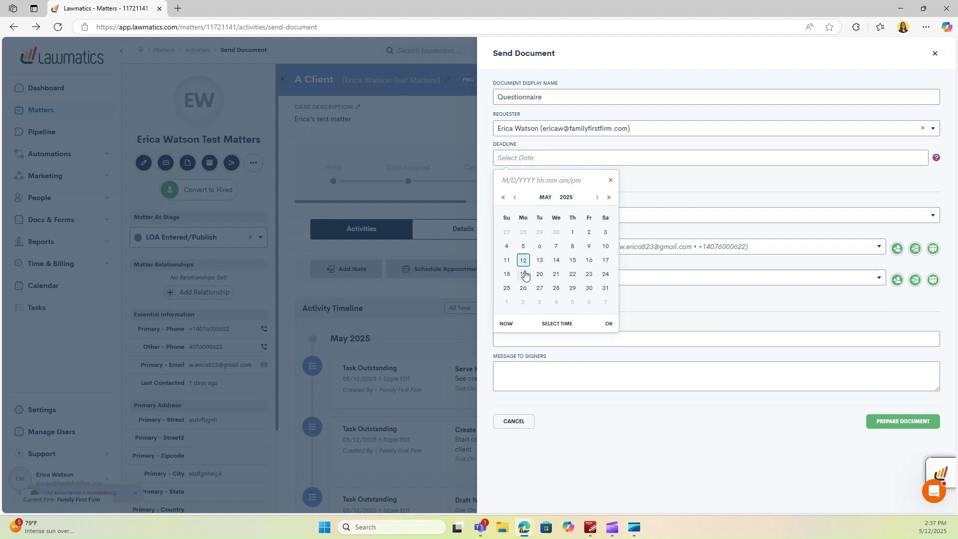
left_click(589, 263)
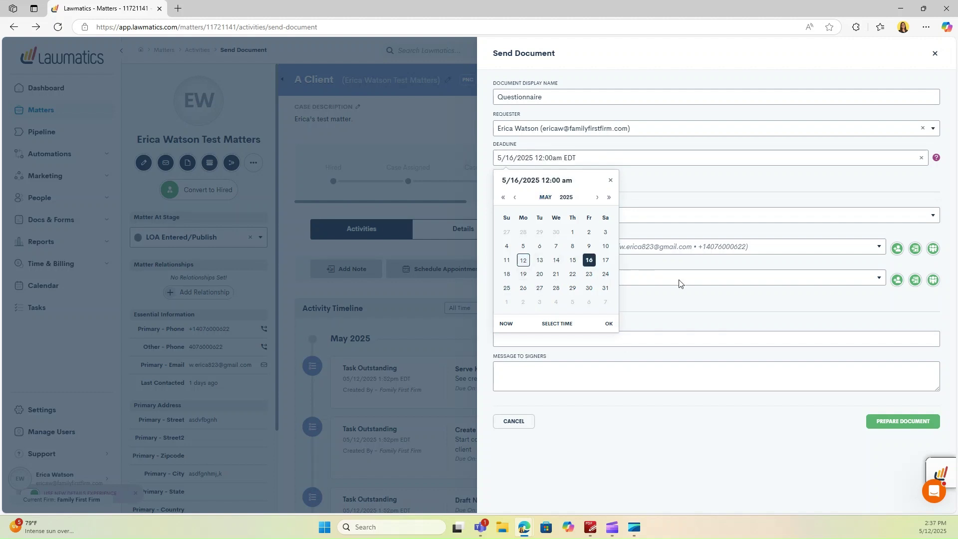
left_click(658, 194)
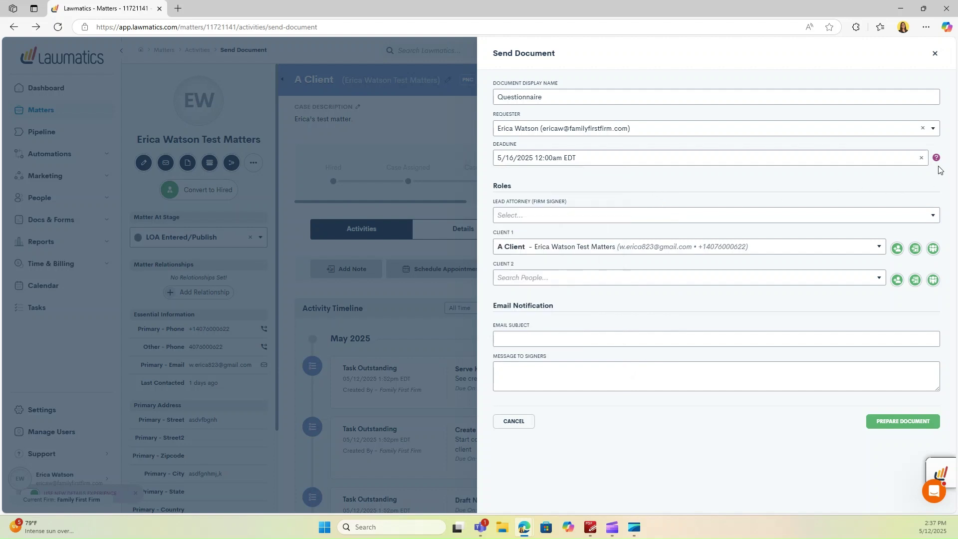
mouse_move(936, 163)
left_click(921, 159)
left_click(703, 192)
mouse_move(936, 159)
- Search for the attorney's first name and assign that attorney as the Lead Attorney firm signer
left_click(533, 215)
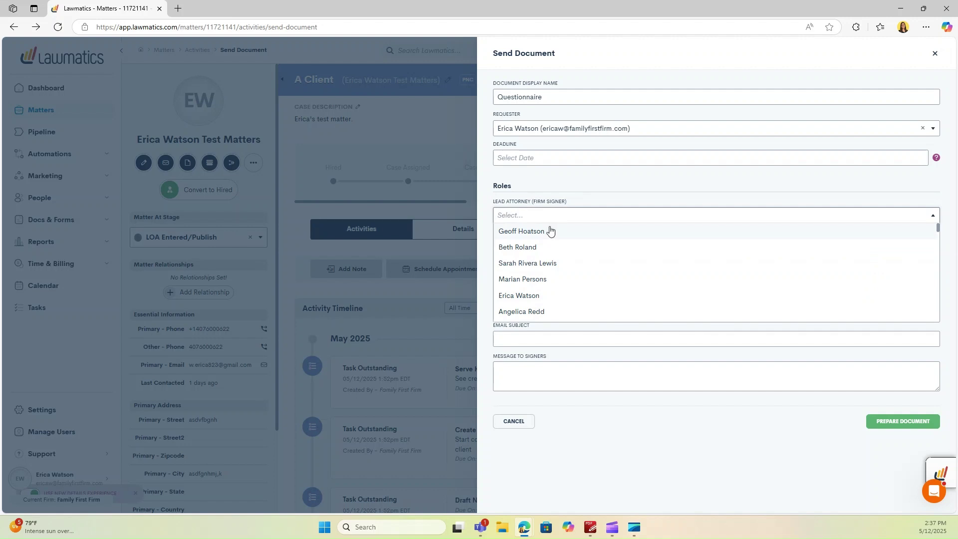
left_click(551, 230)
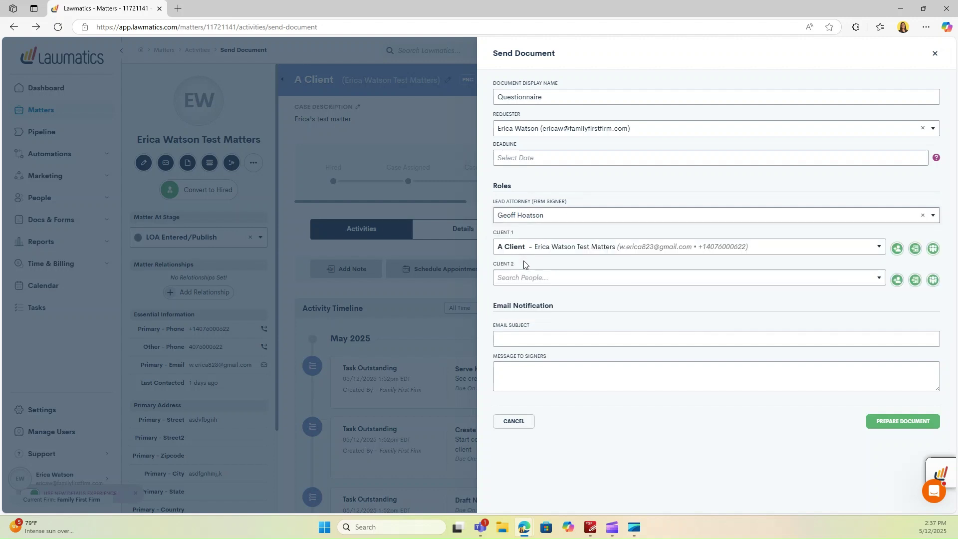
left_click(532, 217)
type("ryan")
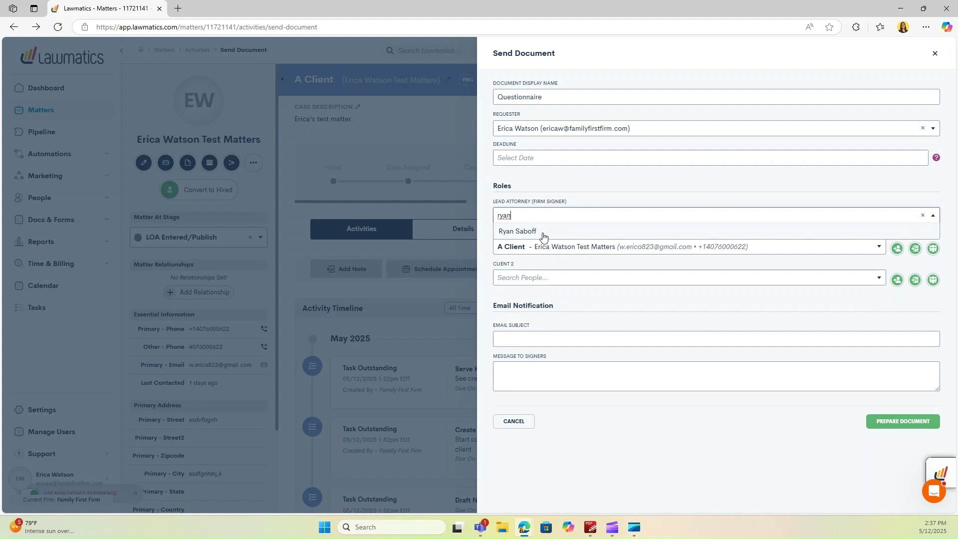
left_click(544, 233)
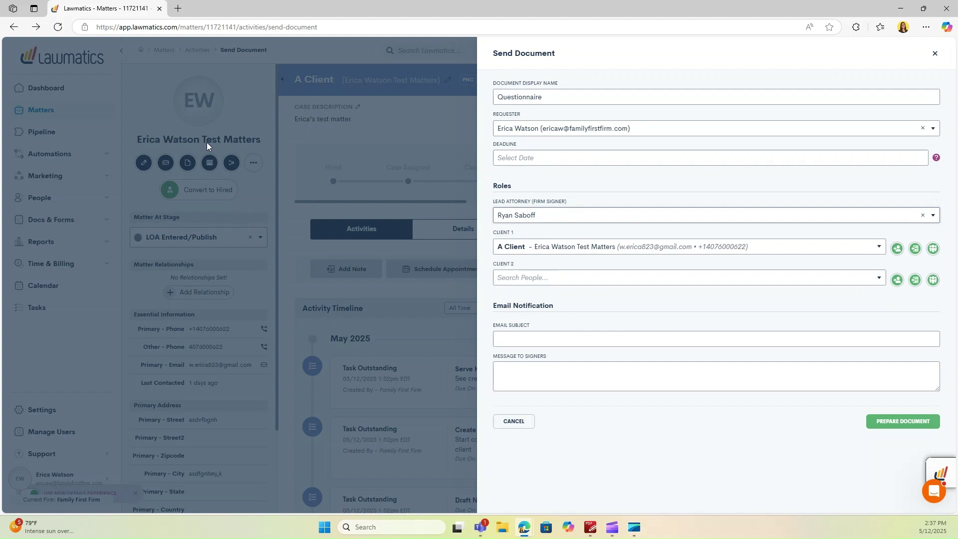
- Search people by the test contact's name and assign the match as Client 2
left_click(522, 278)
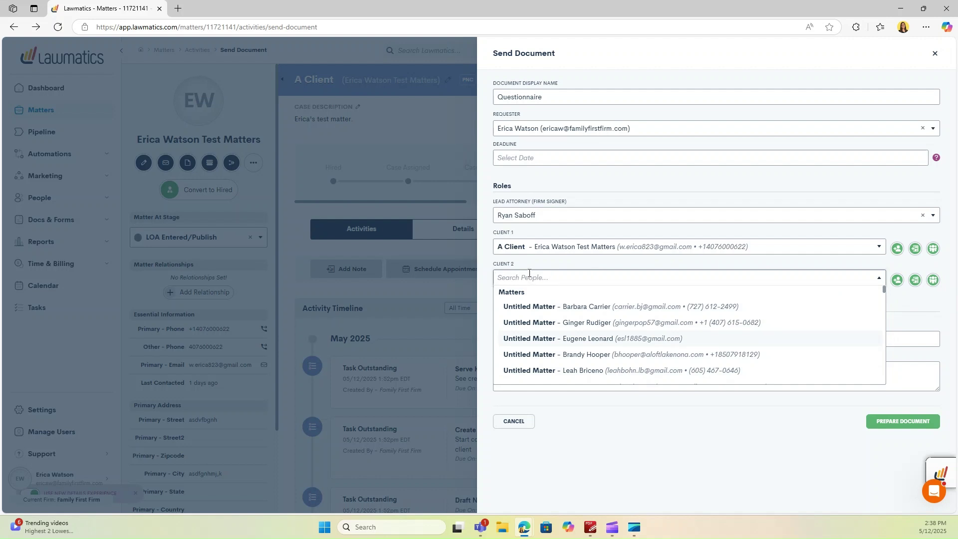
type("eric")
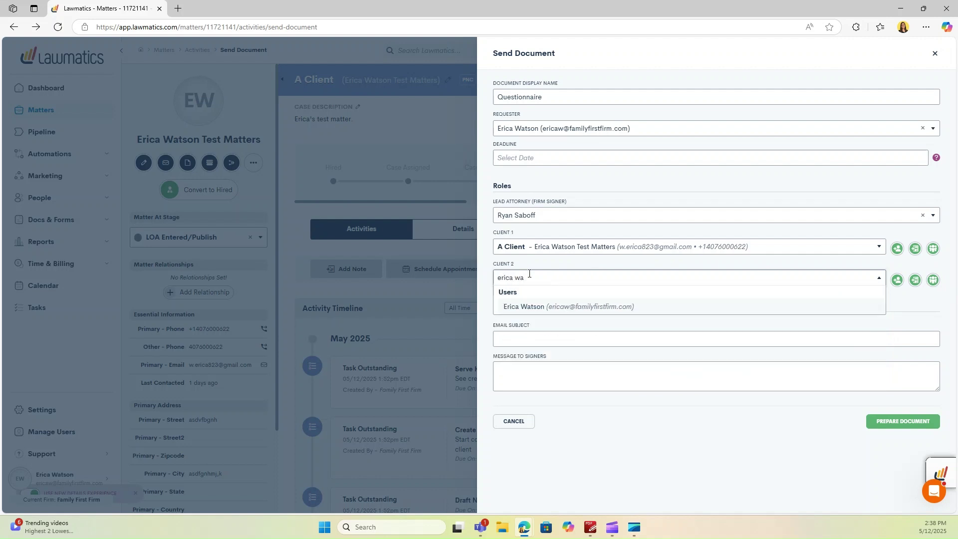
type("a wa")
left_click(581, 306)
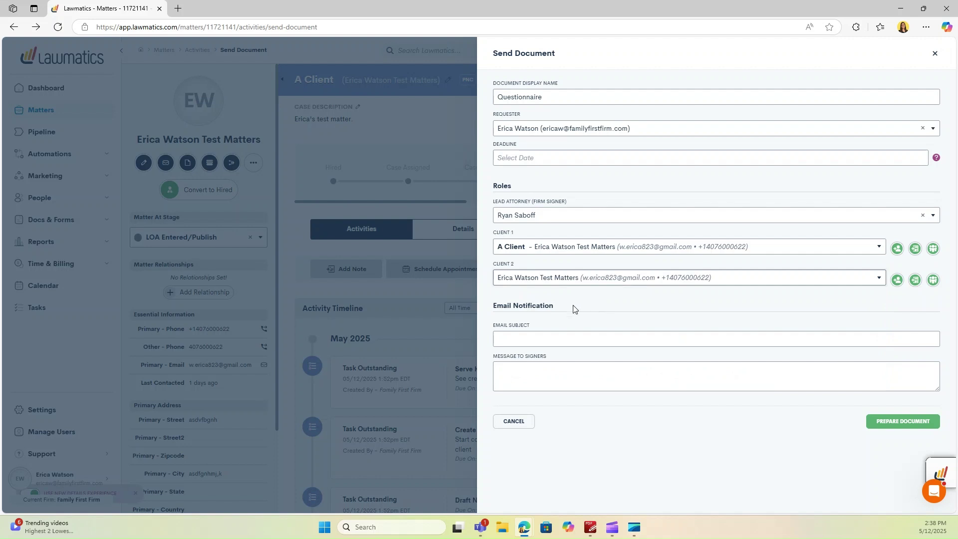
- Enter the email subject "Please Sign" and the message "Here is our Questionnaire that we discussed!", and prepare the document
left_click(538, 342)
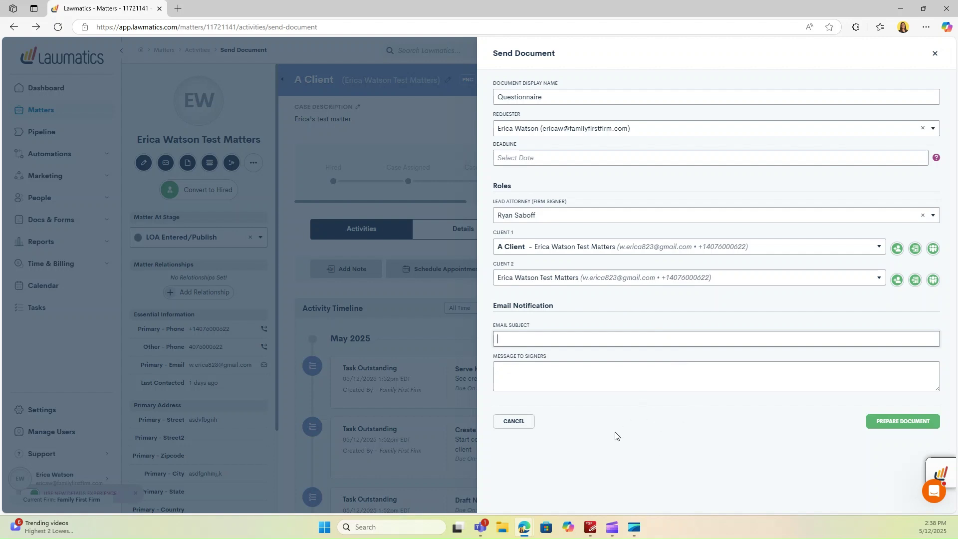
type("Please Sign")
key("Tab")
type("Here ")
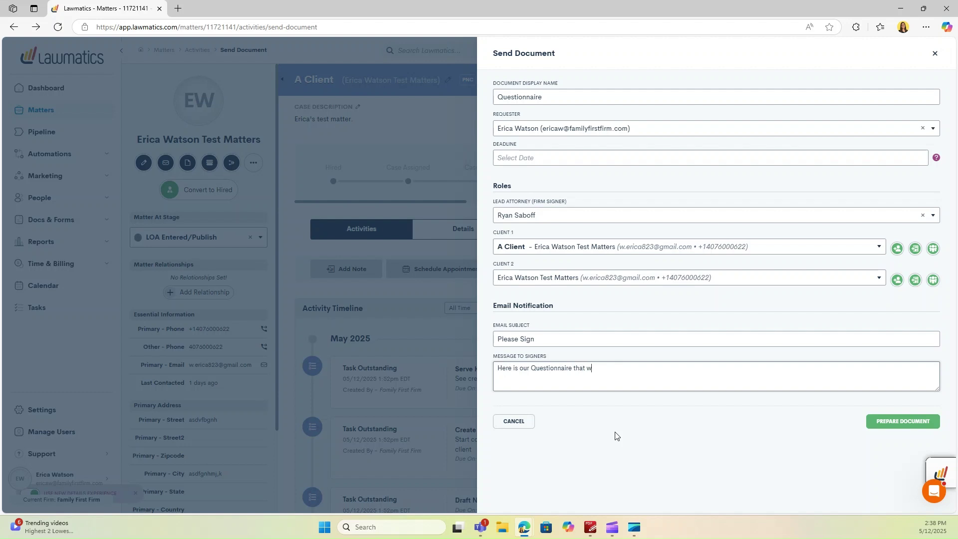
type("discussed!")
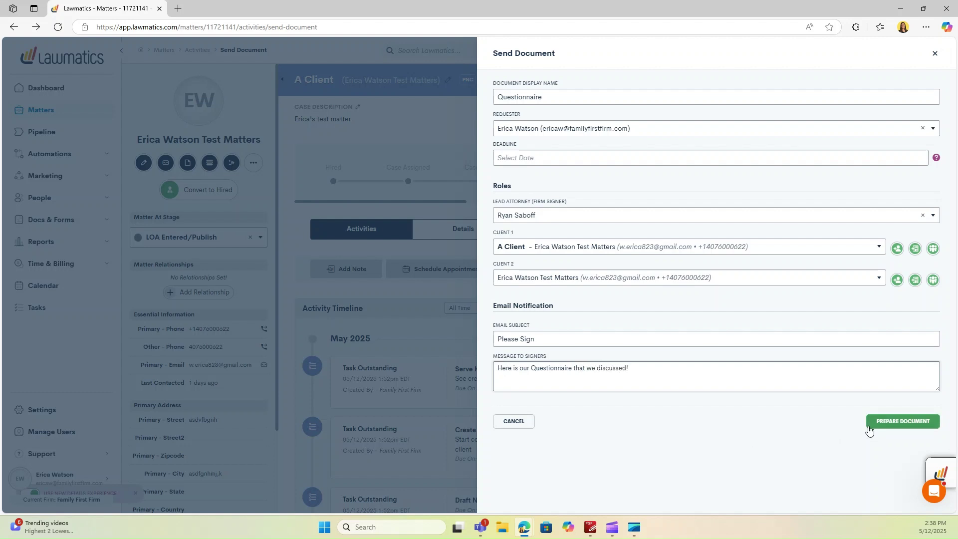
left_click(894, 421)
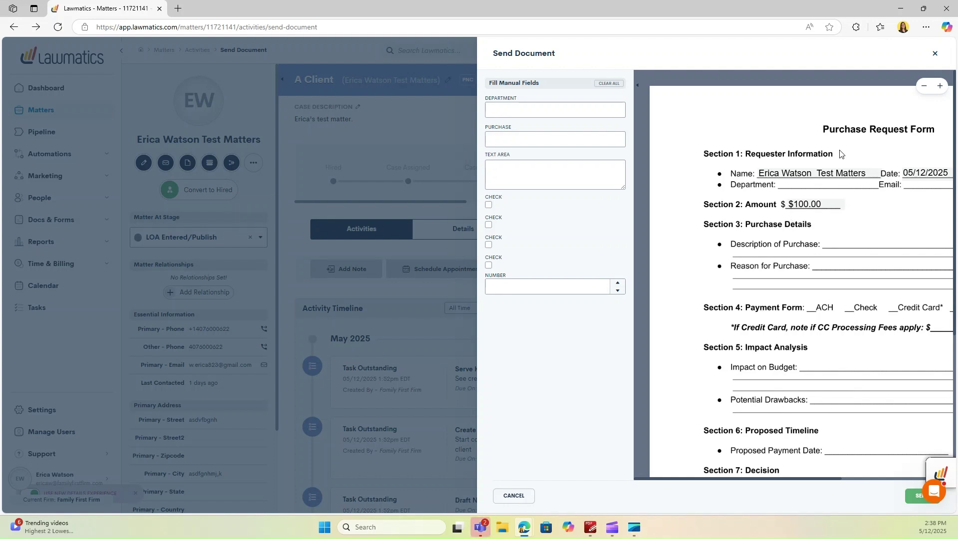
- Fill the manual fields with department Operations, purchase Laptops, and "5 laptops for new hires" in the text area
left_click(923, 87)
left_click(921, 87)
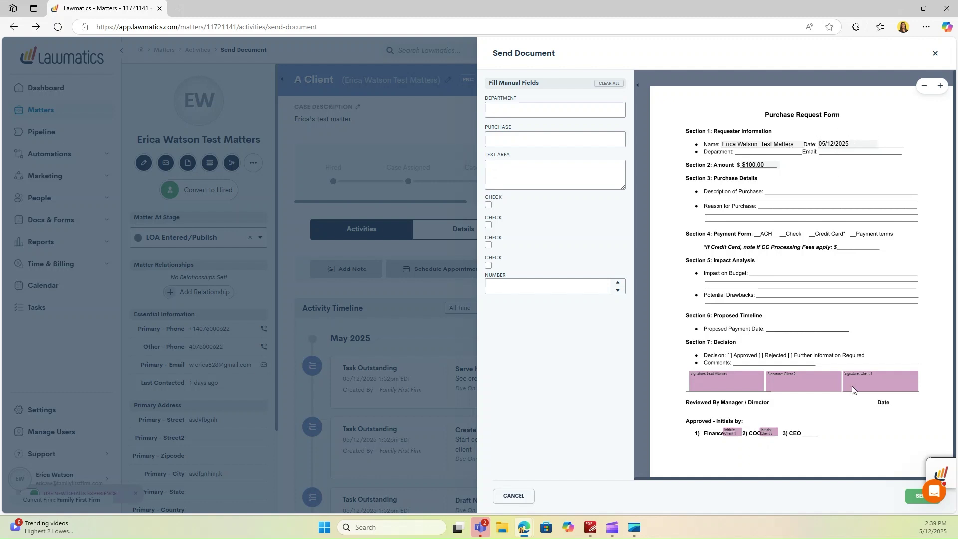
left_click(510, 107)
type("Operations")
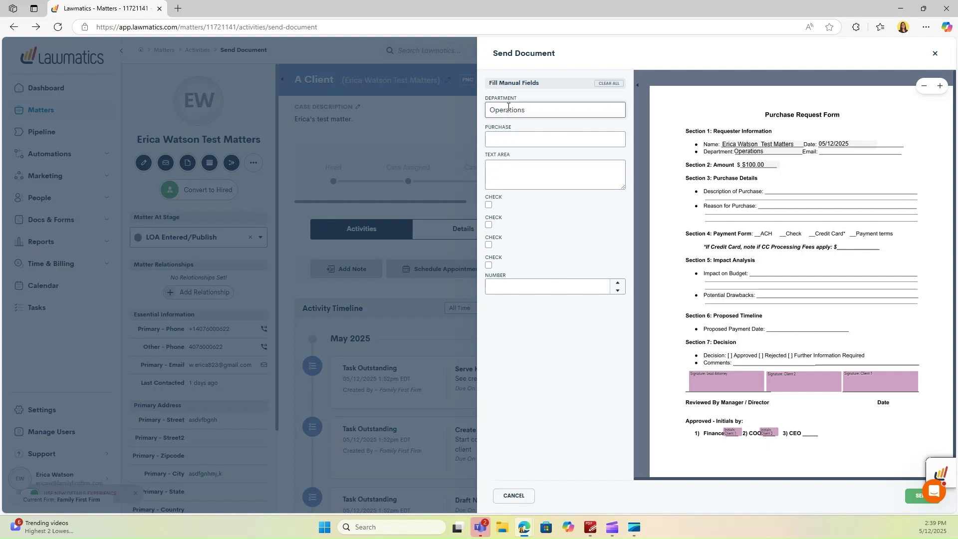
left_click(514, 140)
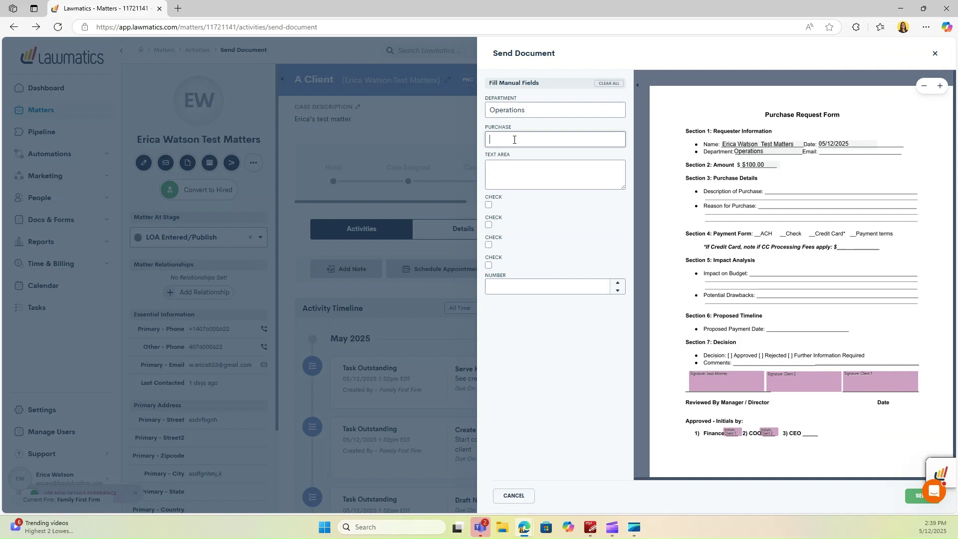
type("Laptops")
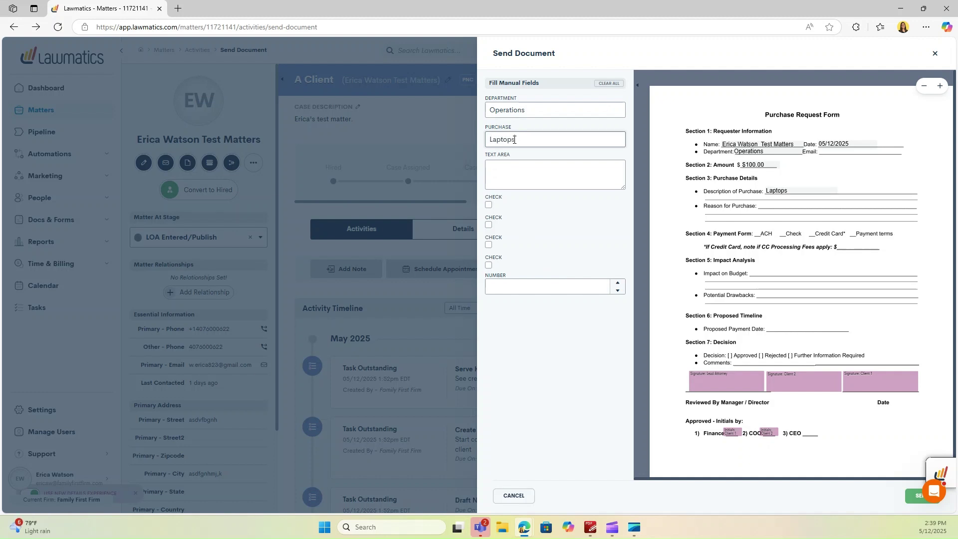
left_click(542, 168)
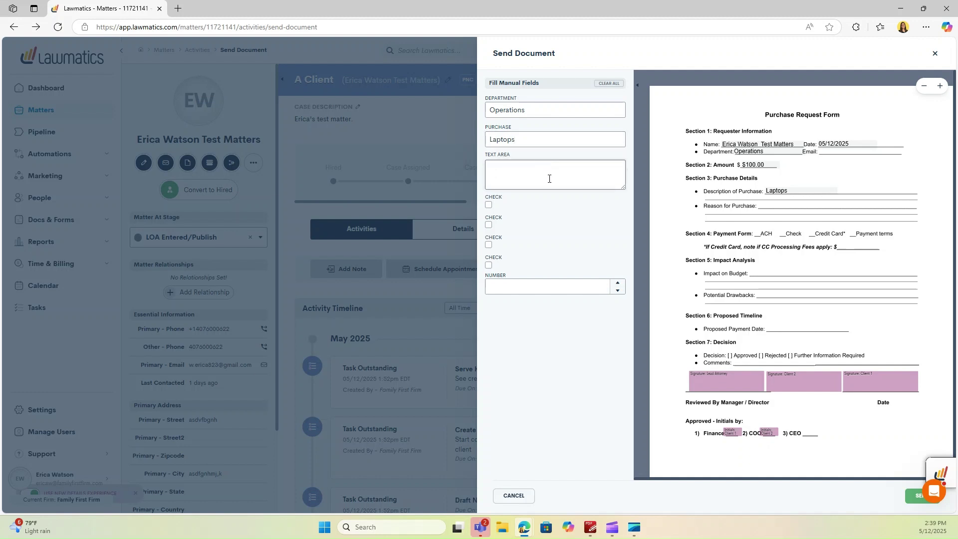
type("5 laptops for new hires")
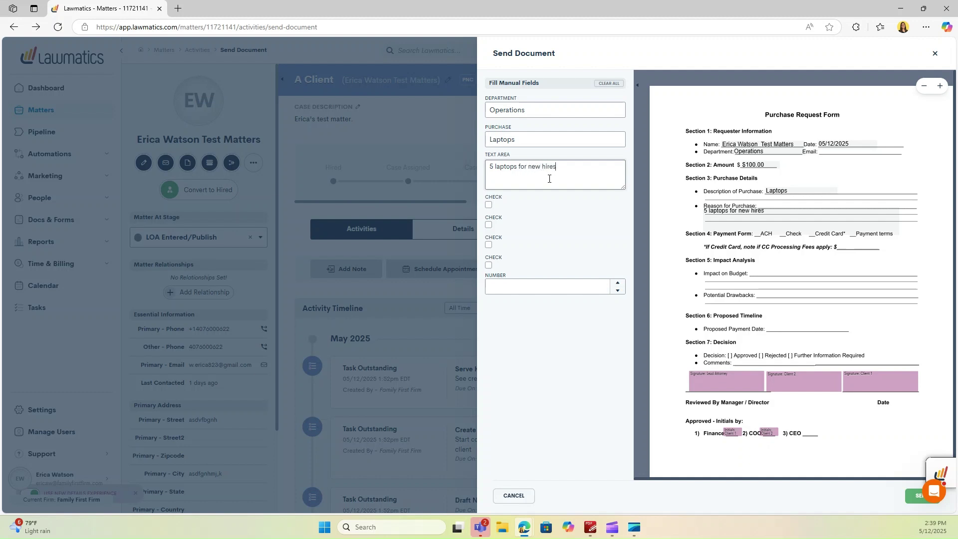
- Mark Check as the payment form, set the impact on budget number to 1, and send the document
left_click(488, 224)
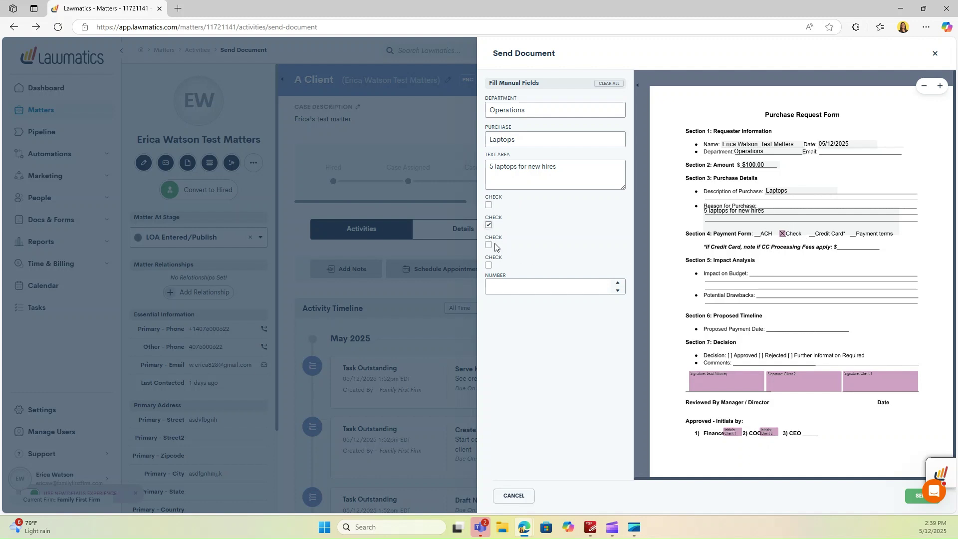
left_click(523, 287)
type("1")
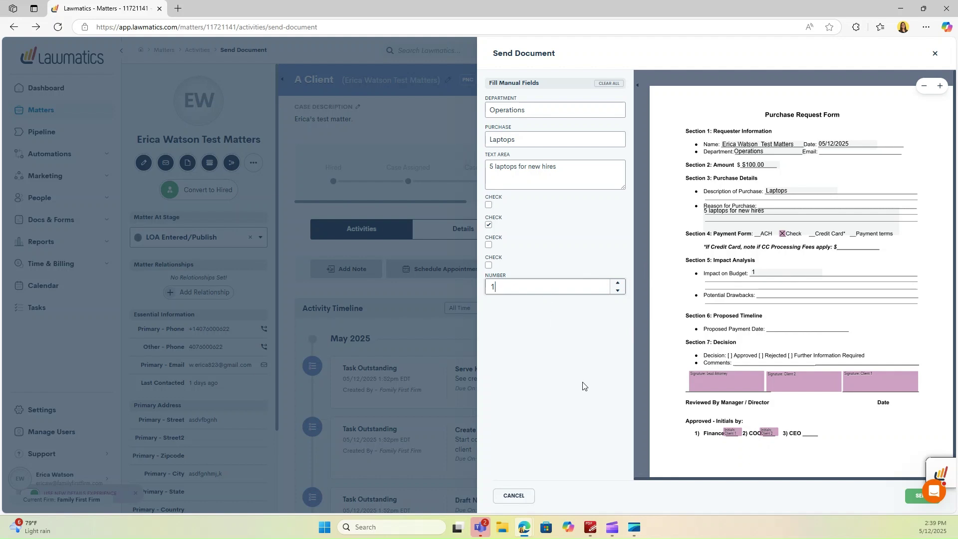
left_click(914, 499)
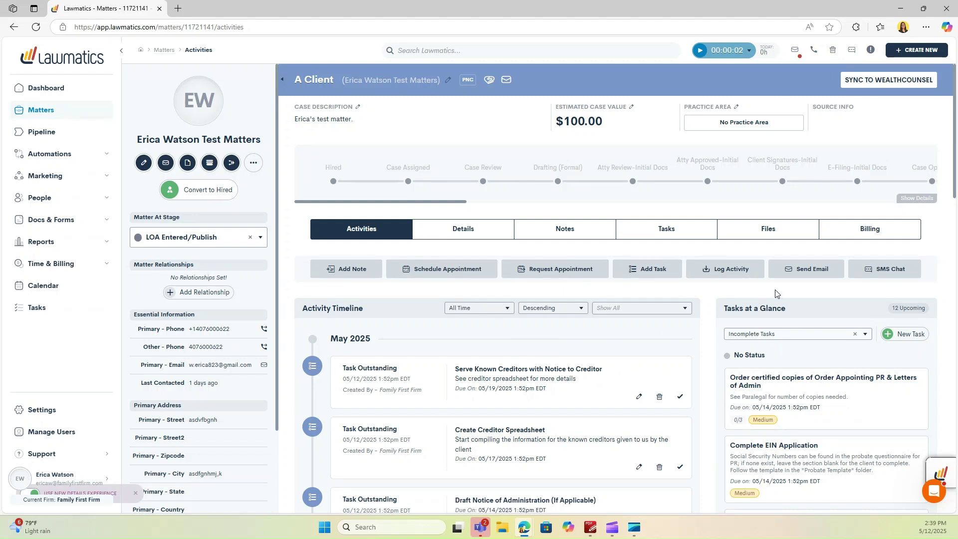
- Open the matter's files and examine the name of the newest unsigned Purchase_Request_Form file
left_click(789, 237)
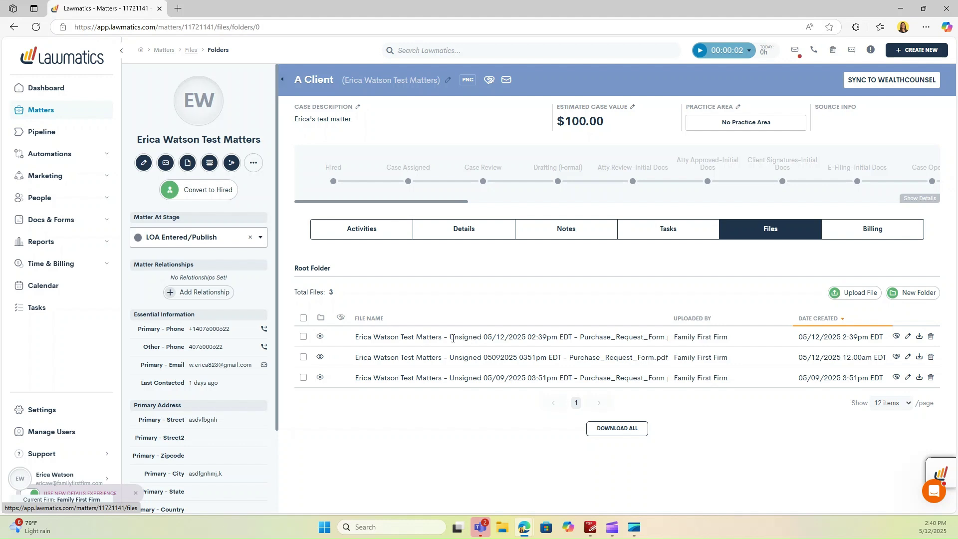
left_click_drag(451, 336, 482, 338)
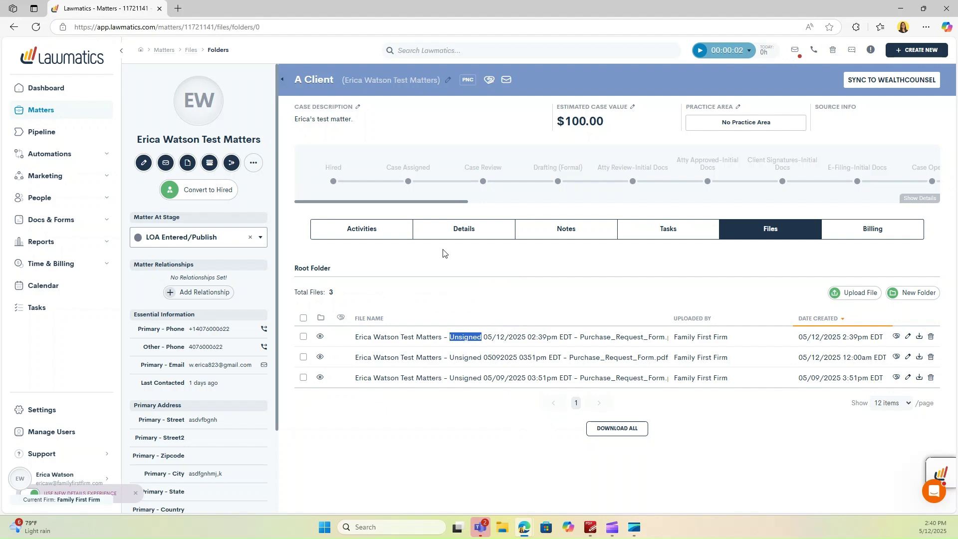
left_click(442, 300)
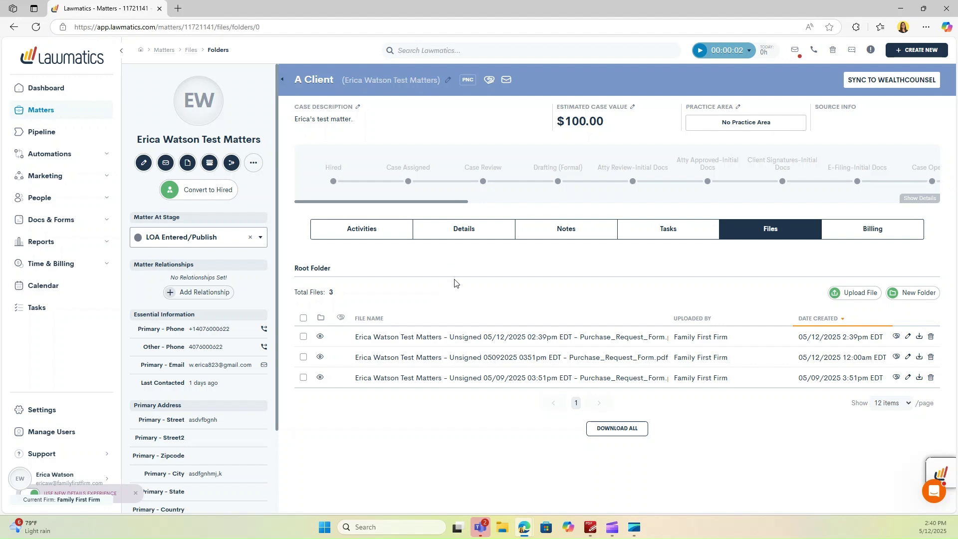